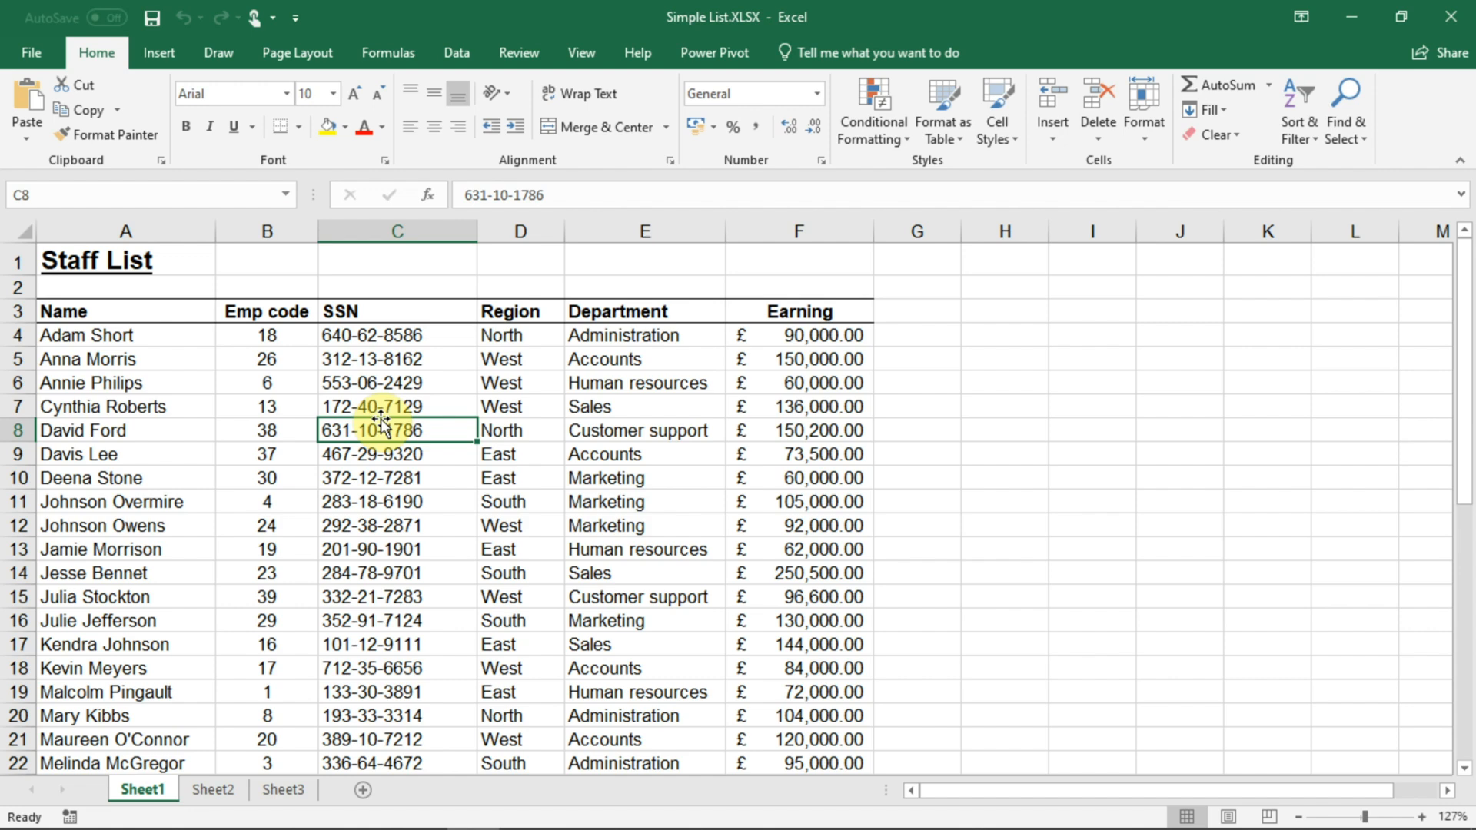
- Examine the staff list in the print preview at a larger zoom down to the page end, and return to the worksheet
left_click(18, 57)
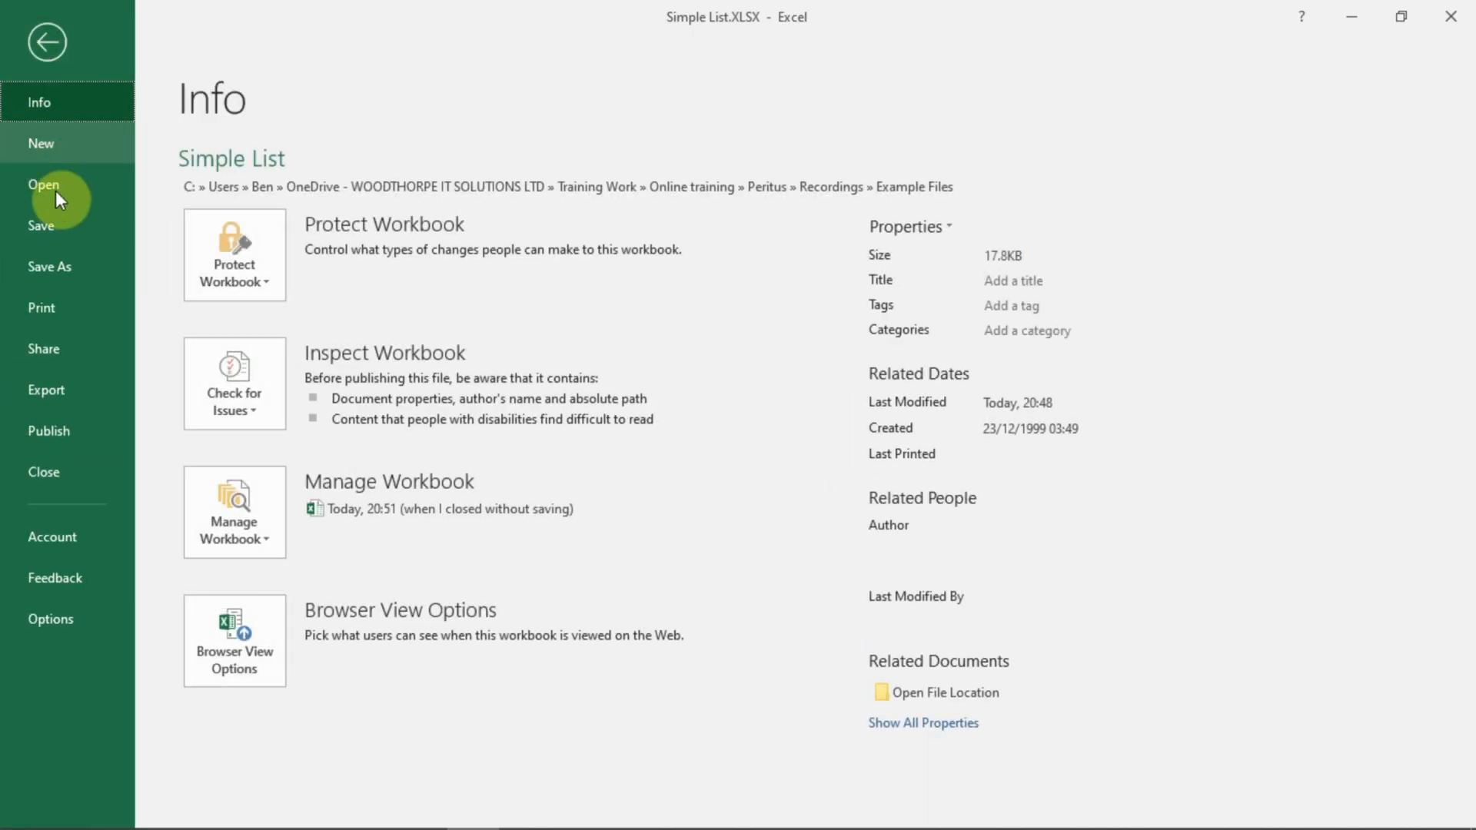
left_click(54, 305)
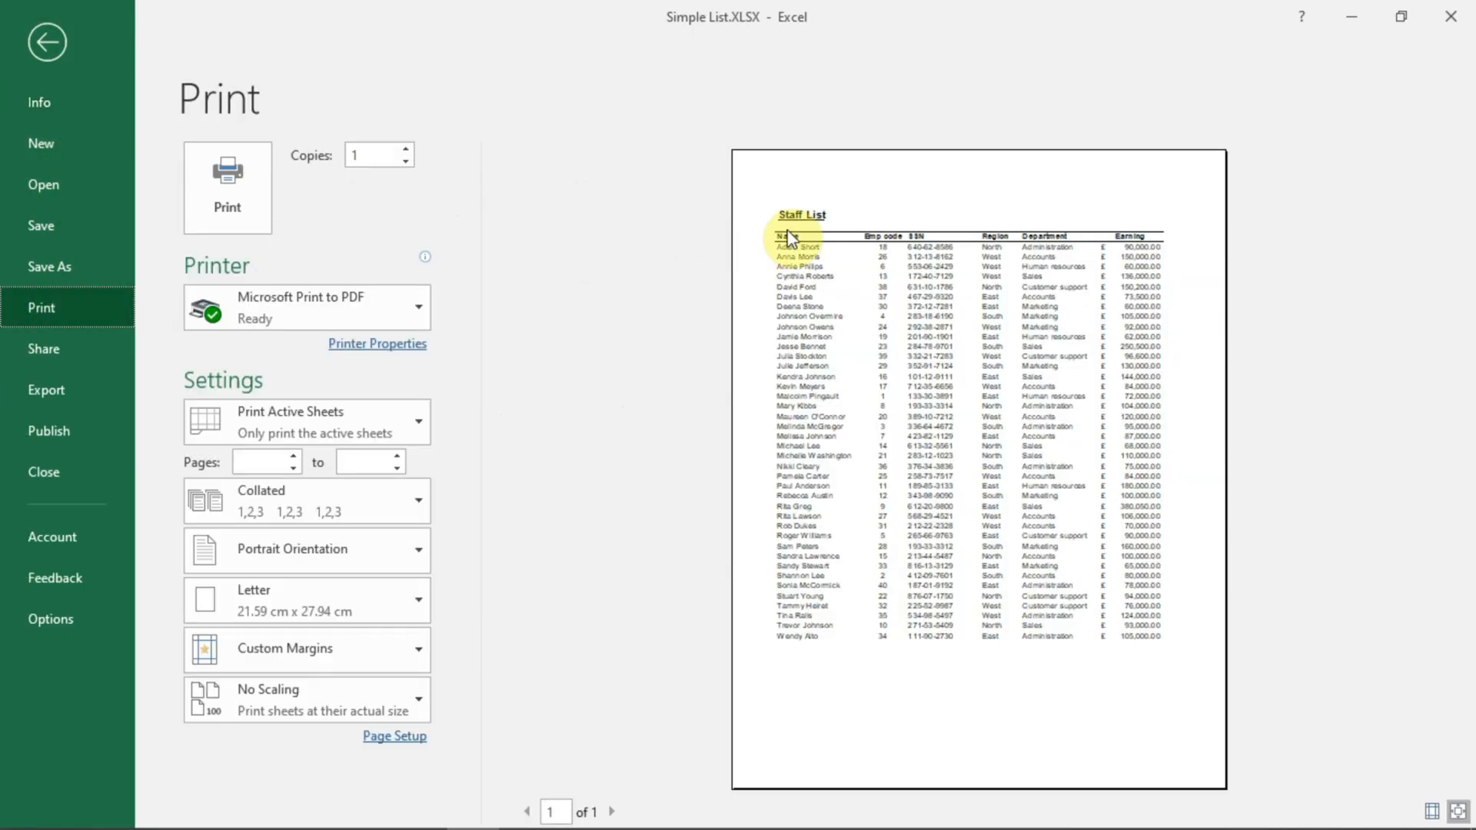
left_click(1461, 812)
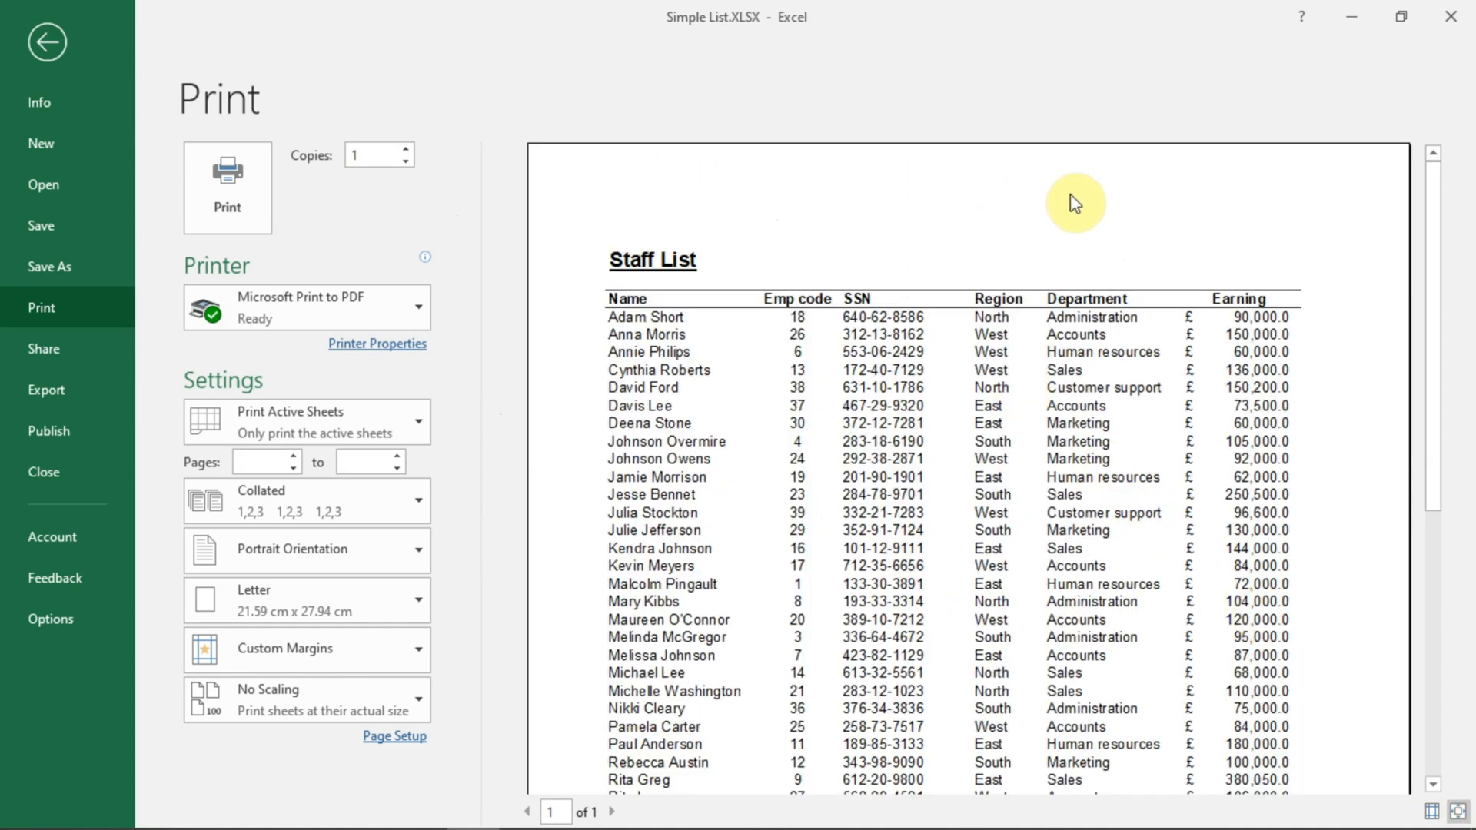
left_click_drag(1432, 177, 1394, 557)
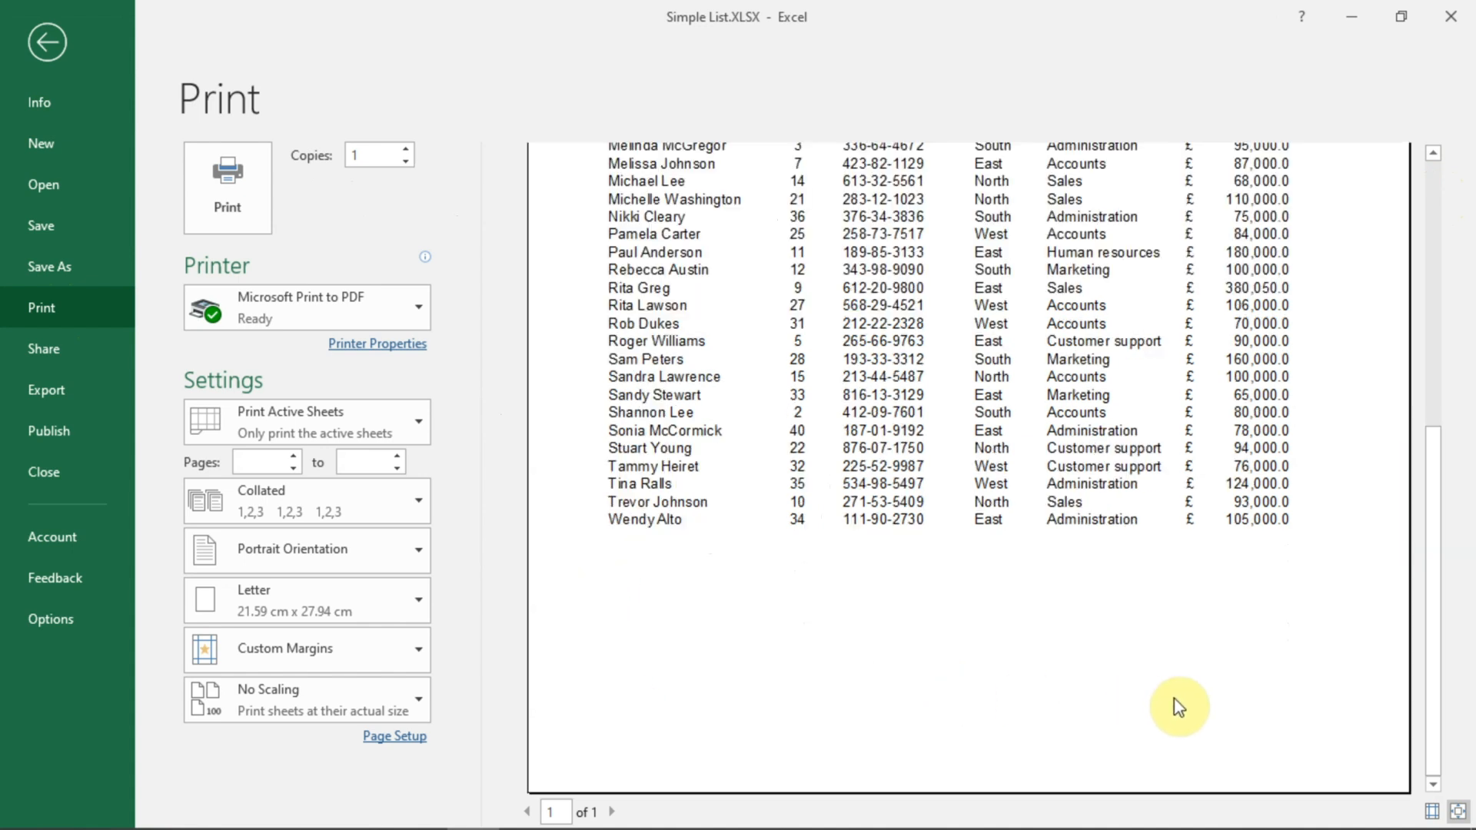
left_click(48, 32)
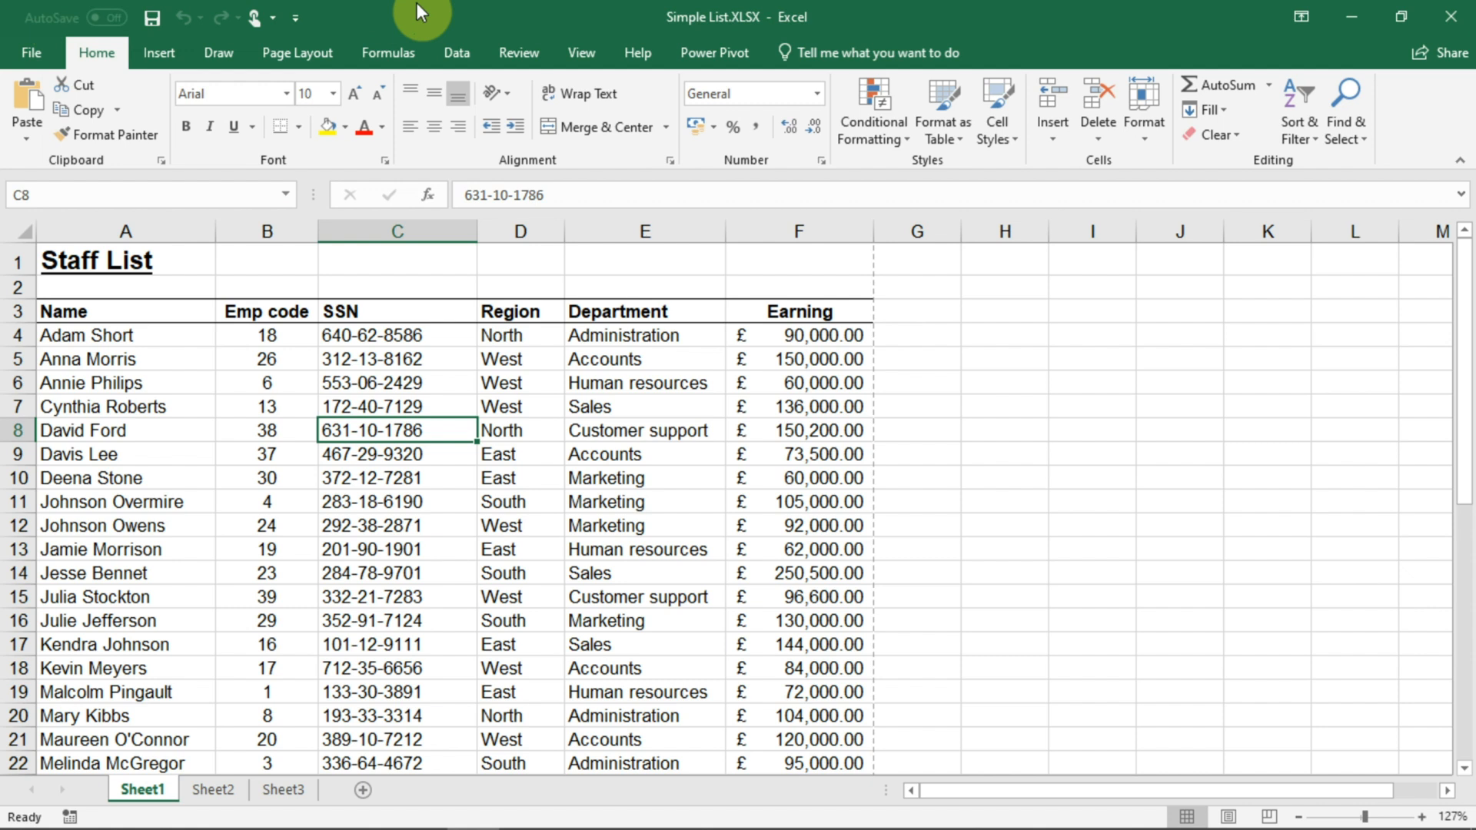
- Switch the worksheet to Page Layout view and look over the first page from top to bottom
left_click(588, 51)
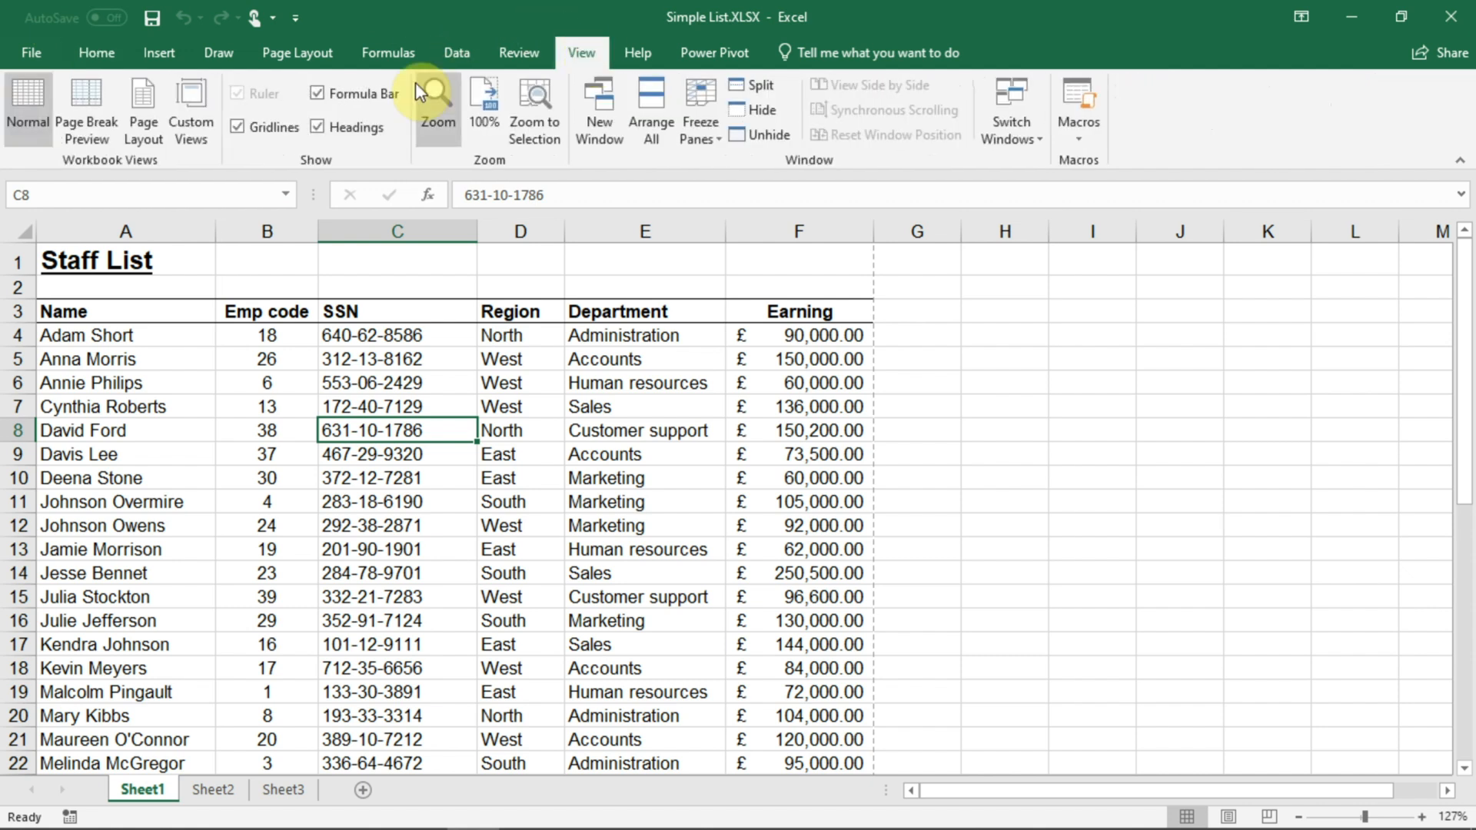
left_click(154, 101)
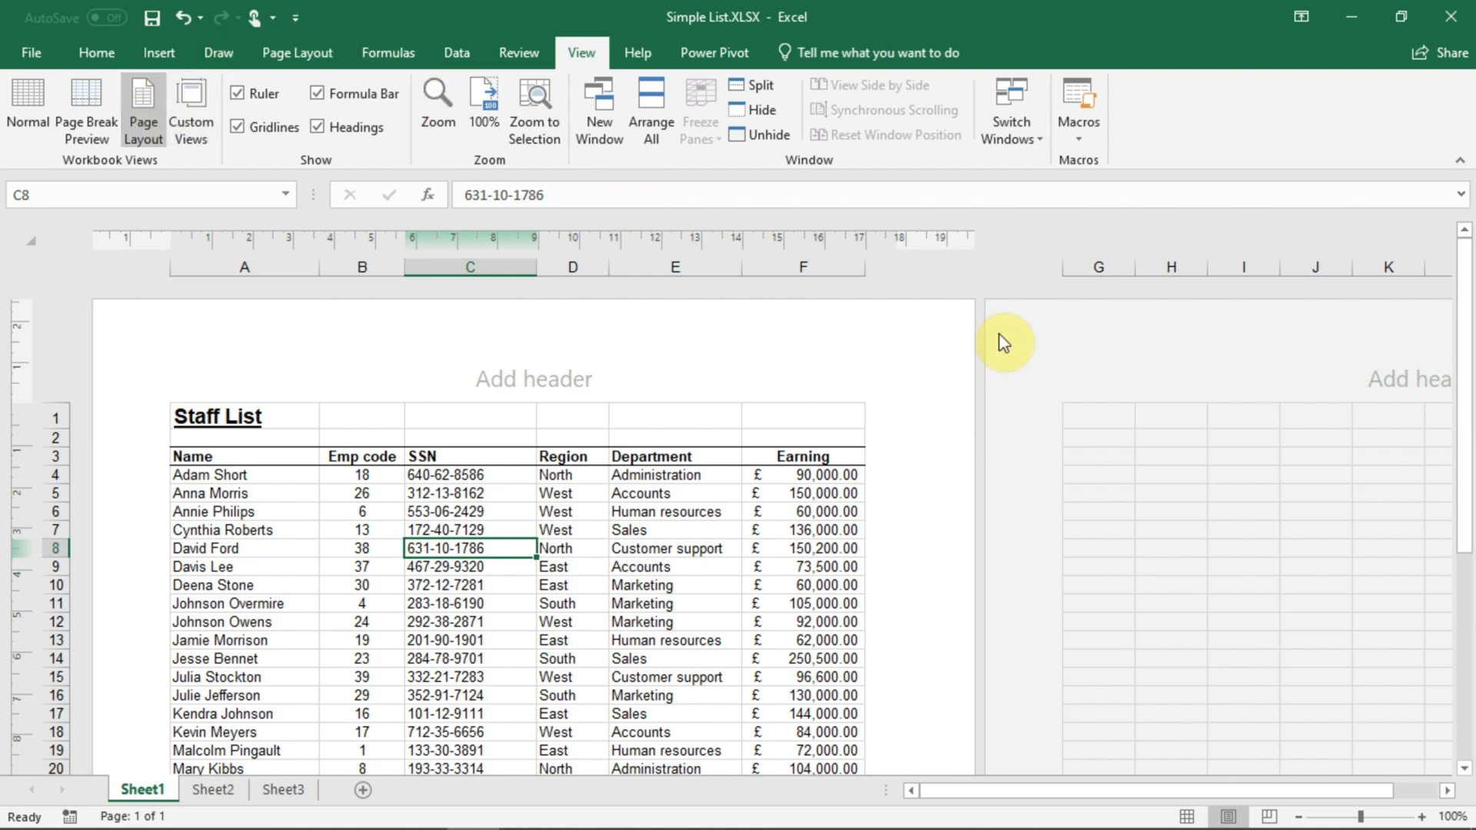
left_click_drag(1462, 265, 1451, 780)
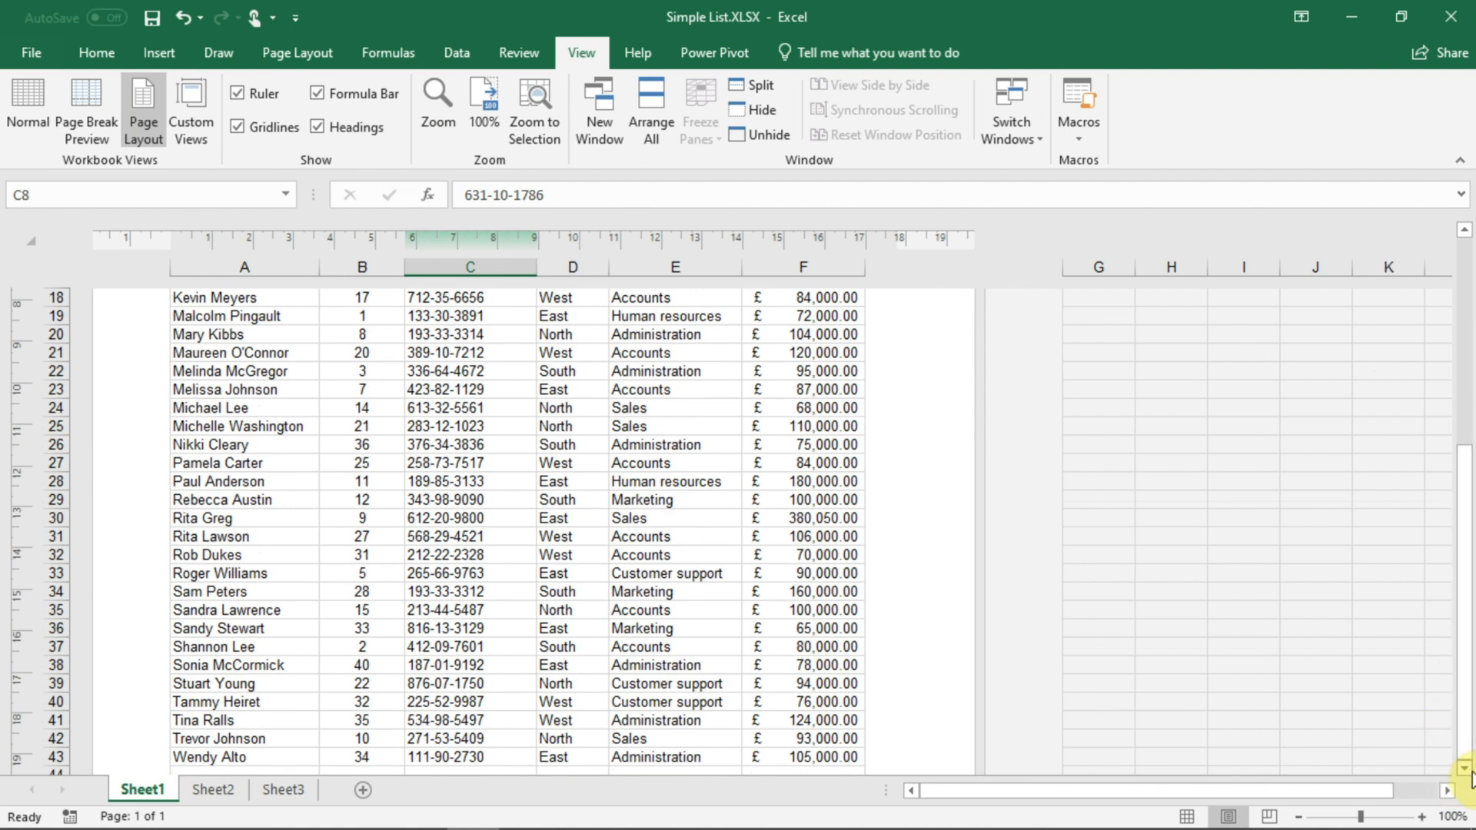
left_click(1464, 768)
left_click_drag(1466, 703, 1468, 421)
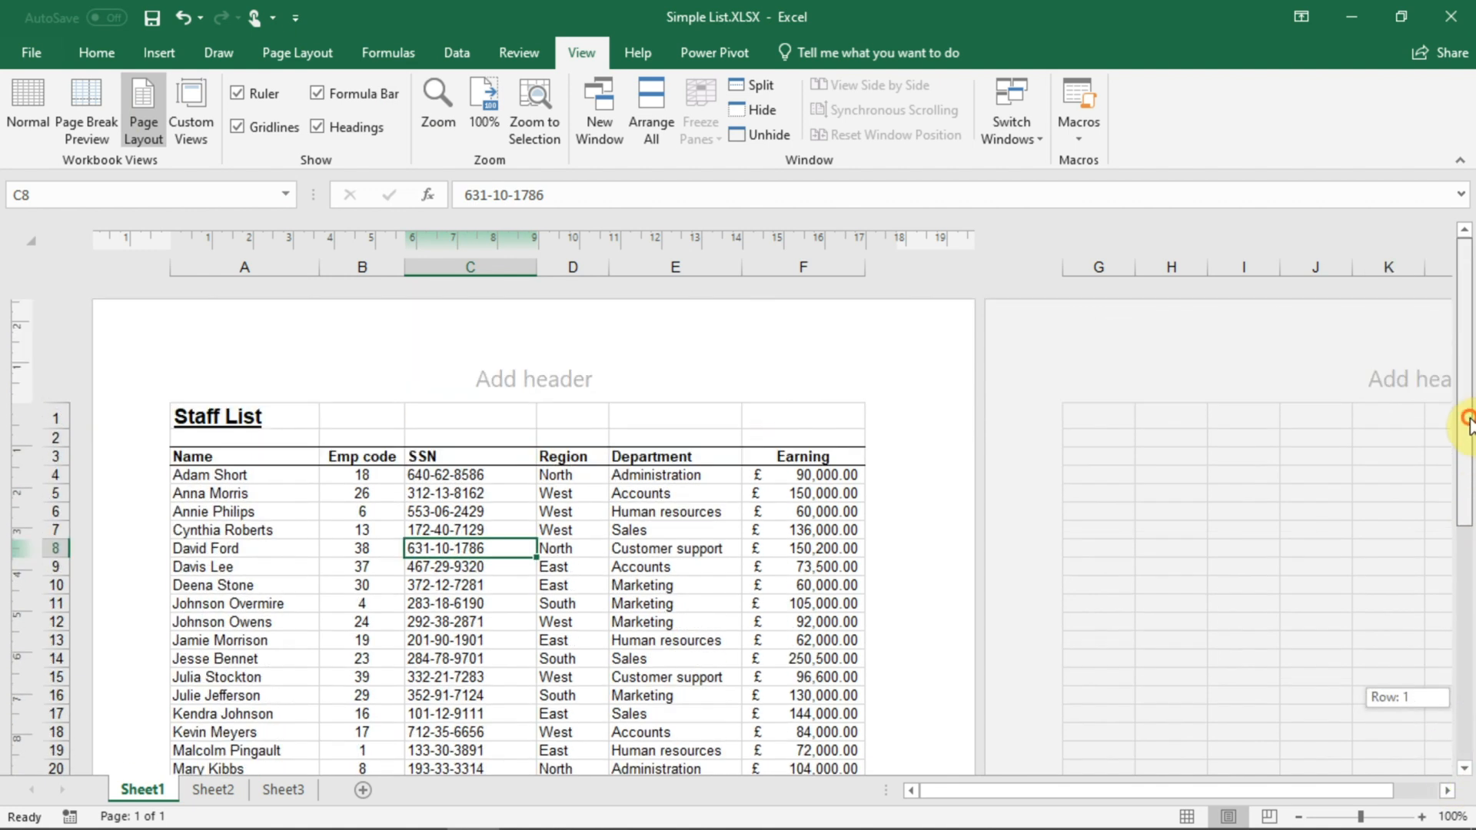
- Enter the sample text "rgergerg" in cell B1
left_click(372, 420)
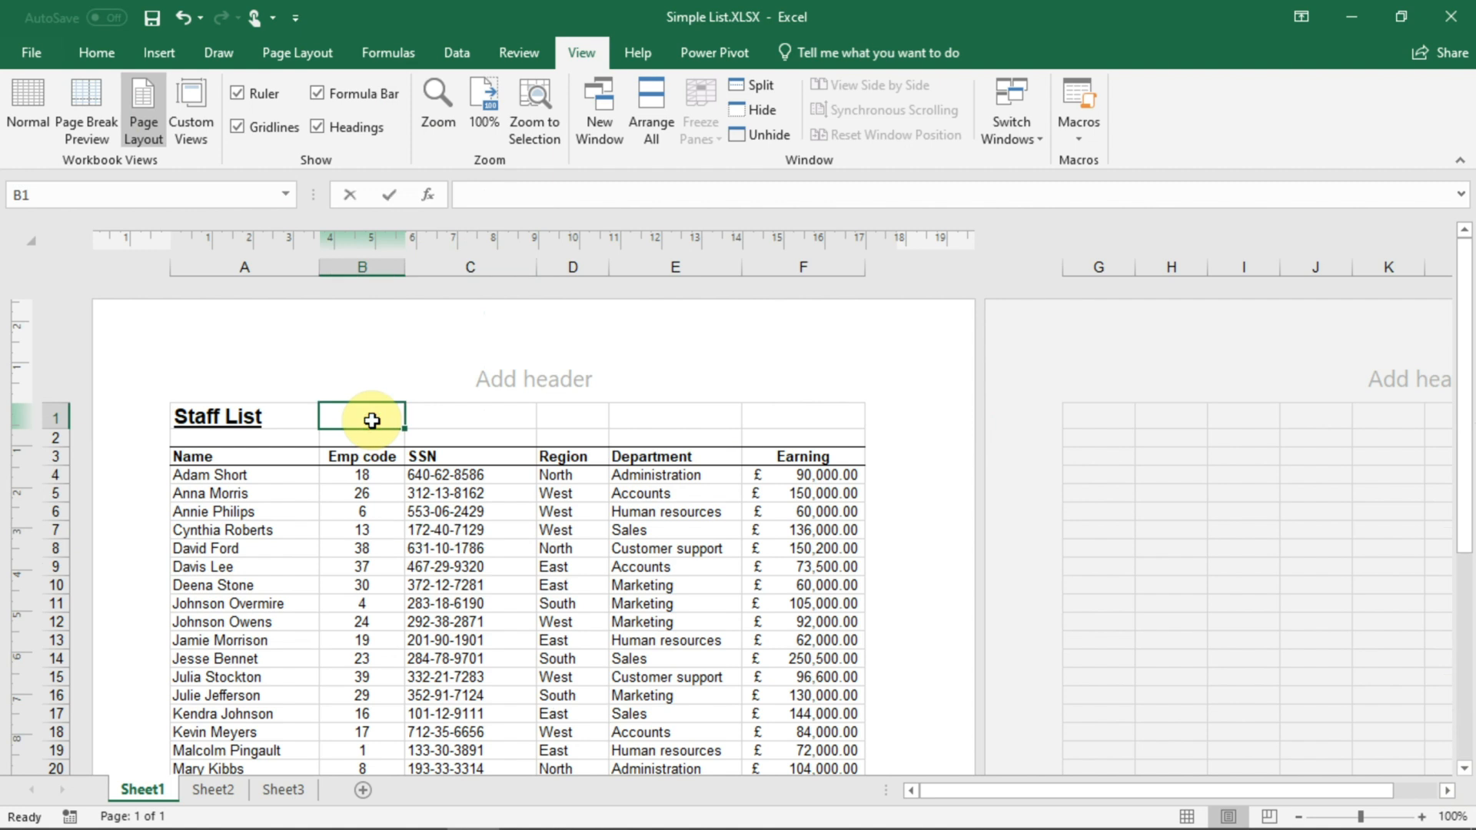
type("rgergerg")
left_click(467, 455)
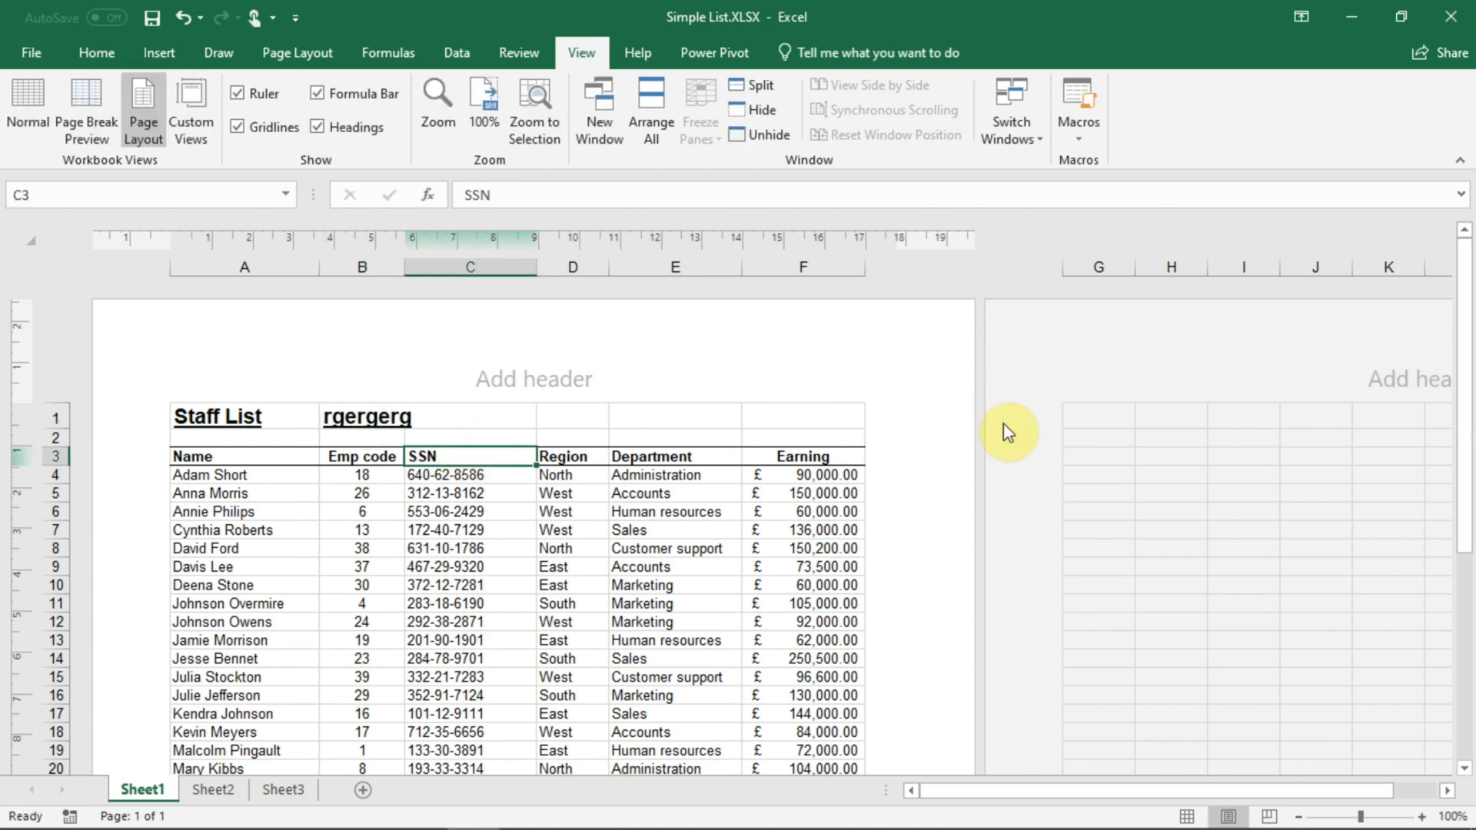
- Enter the sample text "sfgdfdfgdfg" in cell J6 on the second page
left_click_drag(972, 798, 1054, 796)
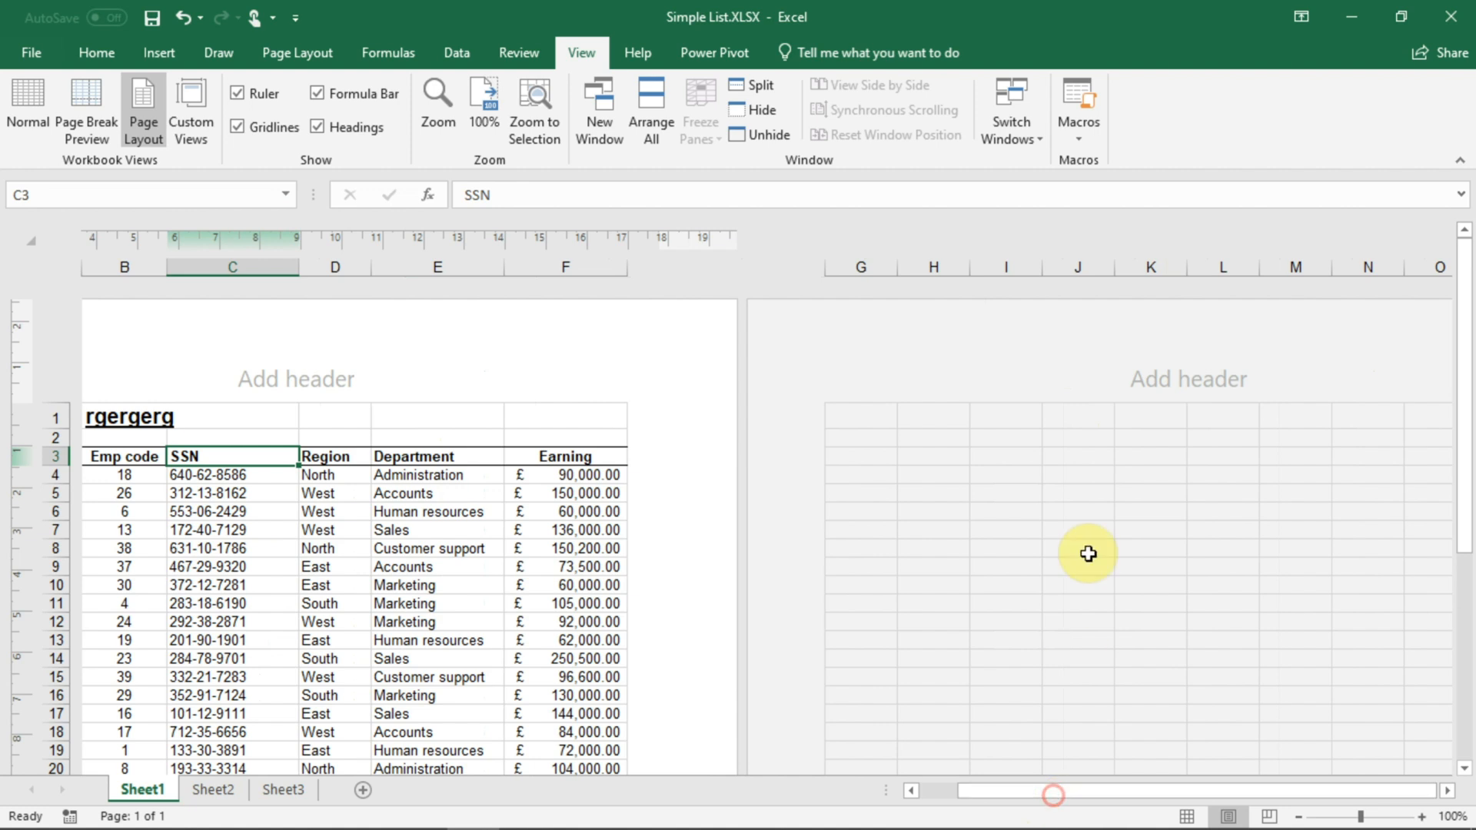
left_click(1098, 512)
type("sfgdfdfgdfg")
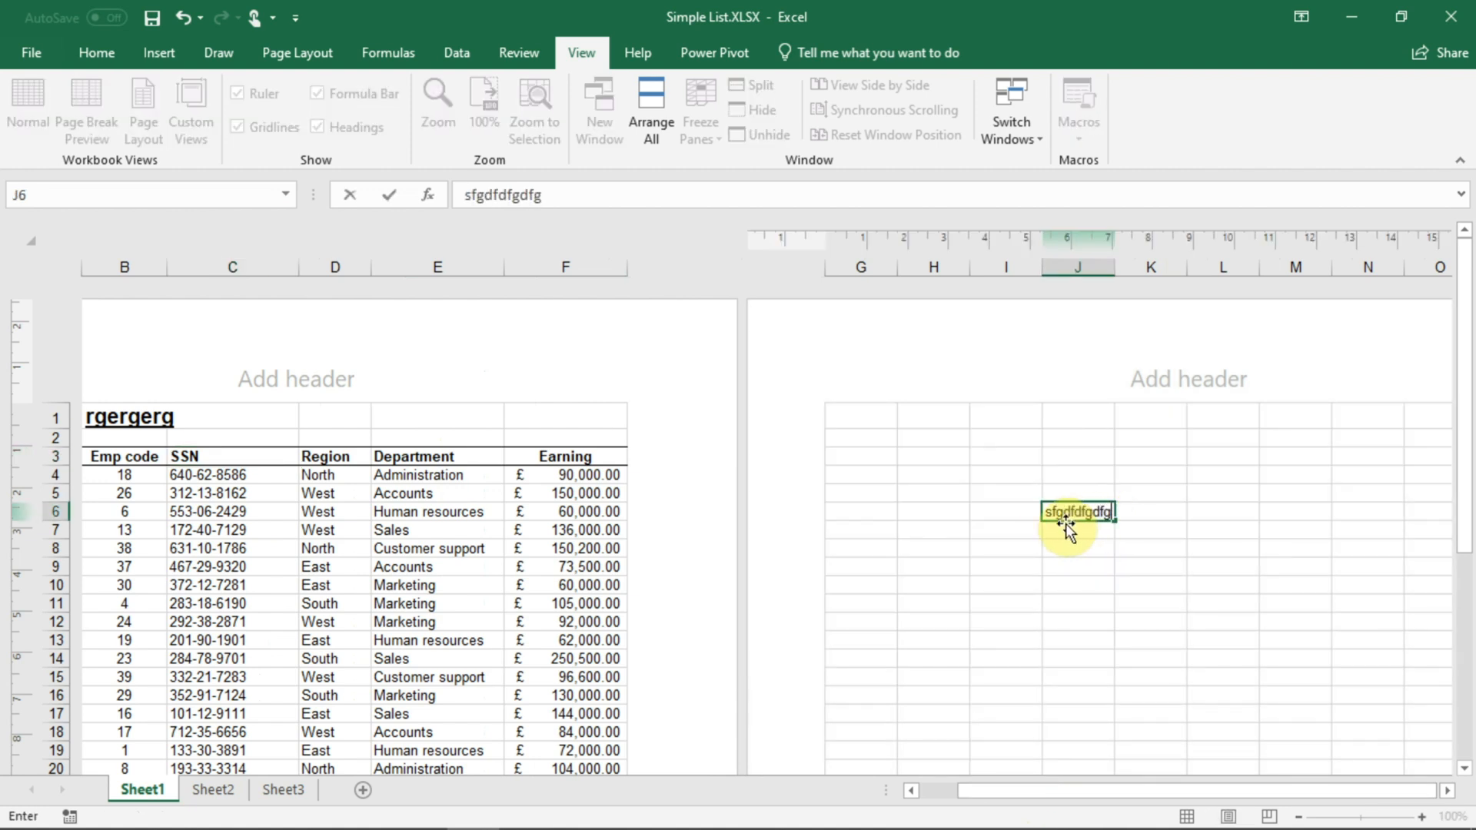
left_click(935, 488)
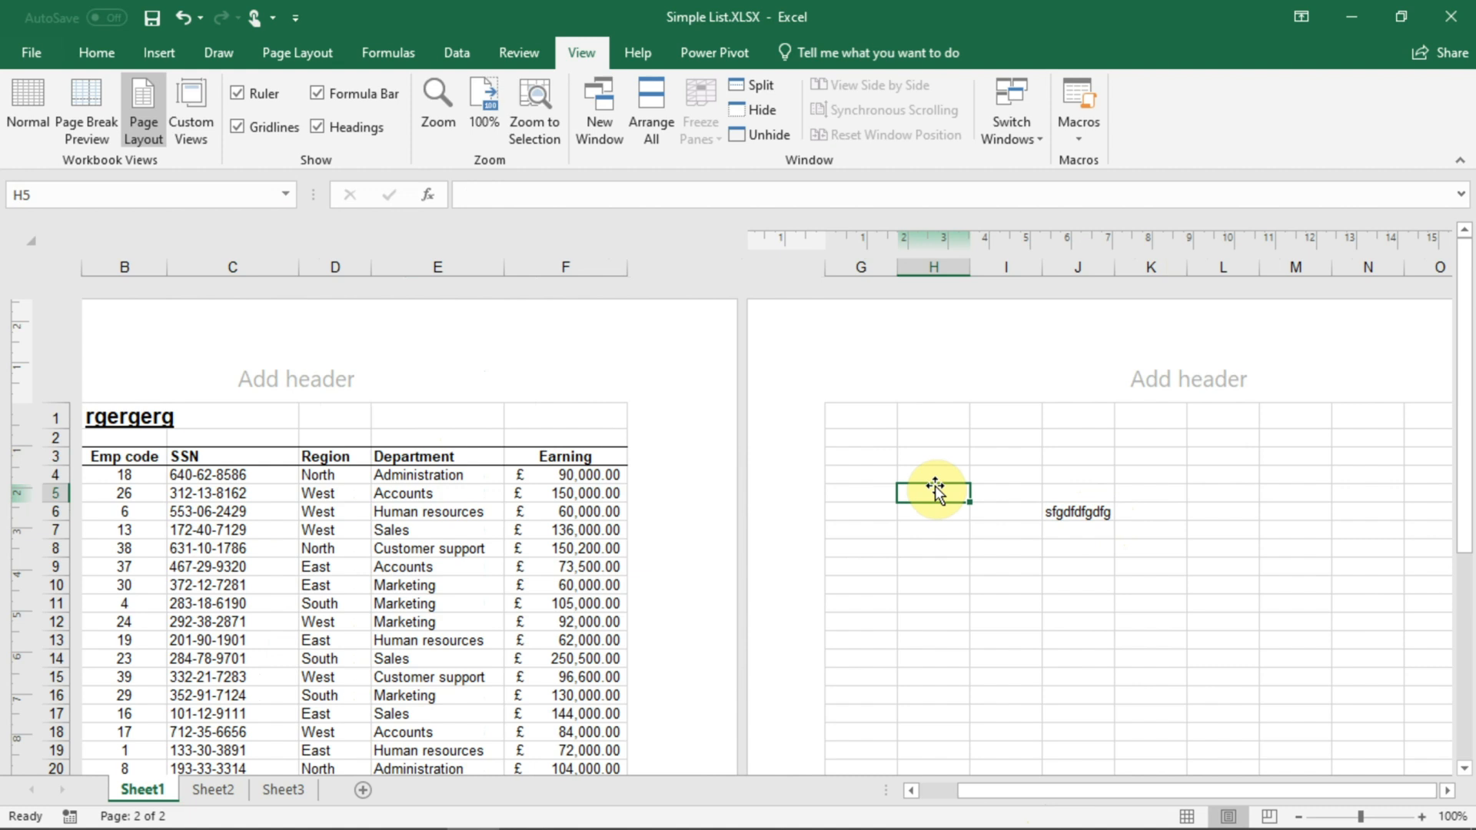
- Examine the first page down to its footer area and return to the header area
left_click_drag(1015, 789, 961, 798)
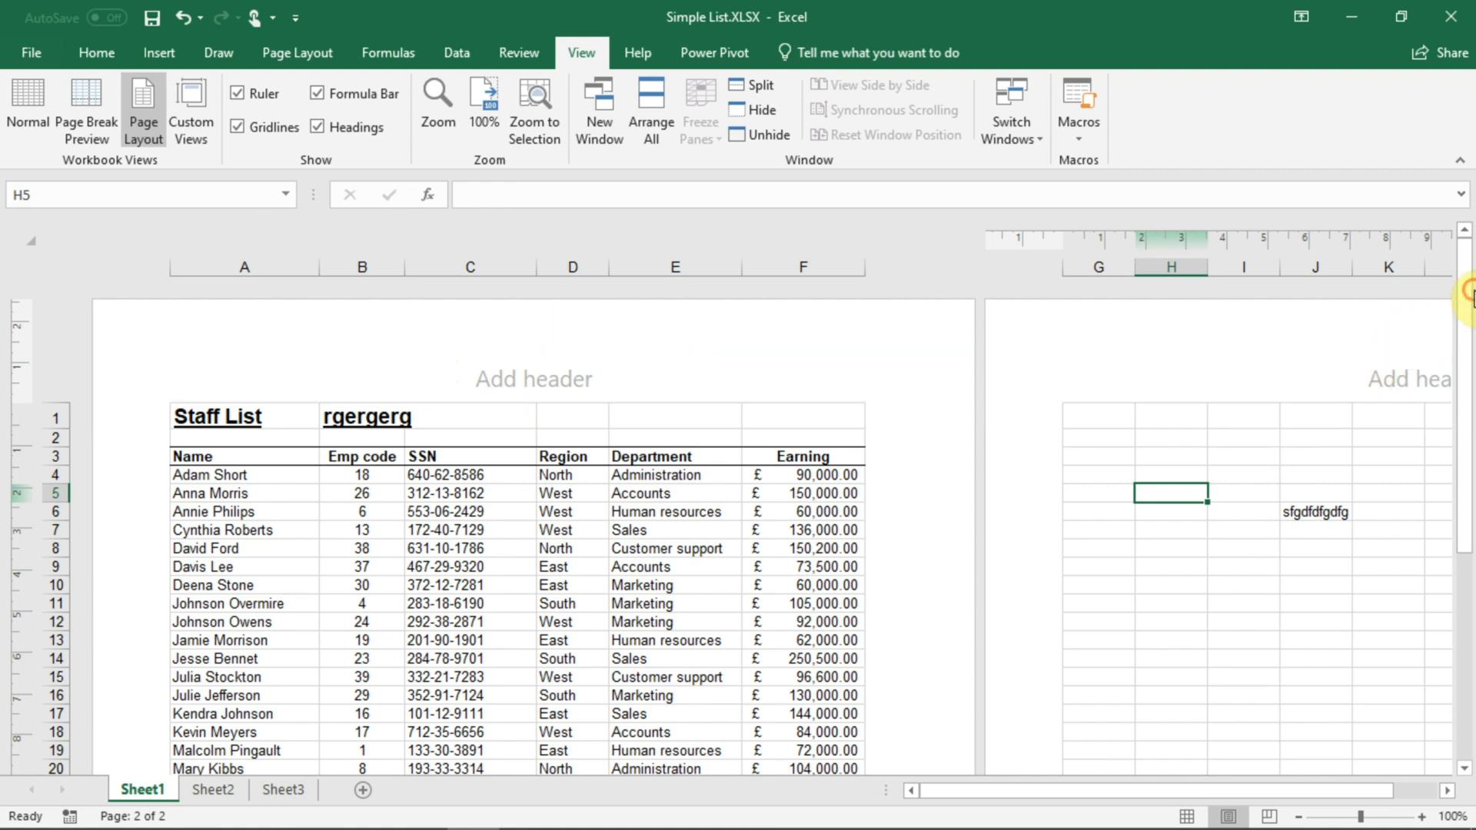
left_click_drag(1467, 472, 1467, 777)
left_click(1467, 775)
left_click(1466, 775)
left_click(1466, 774)
left_click(1467, 775)
left_click(1467, 774)
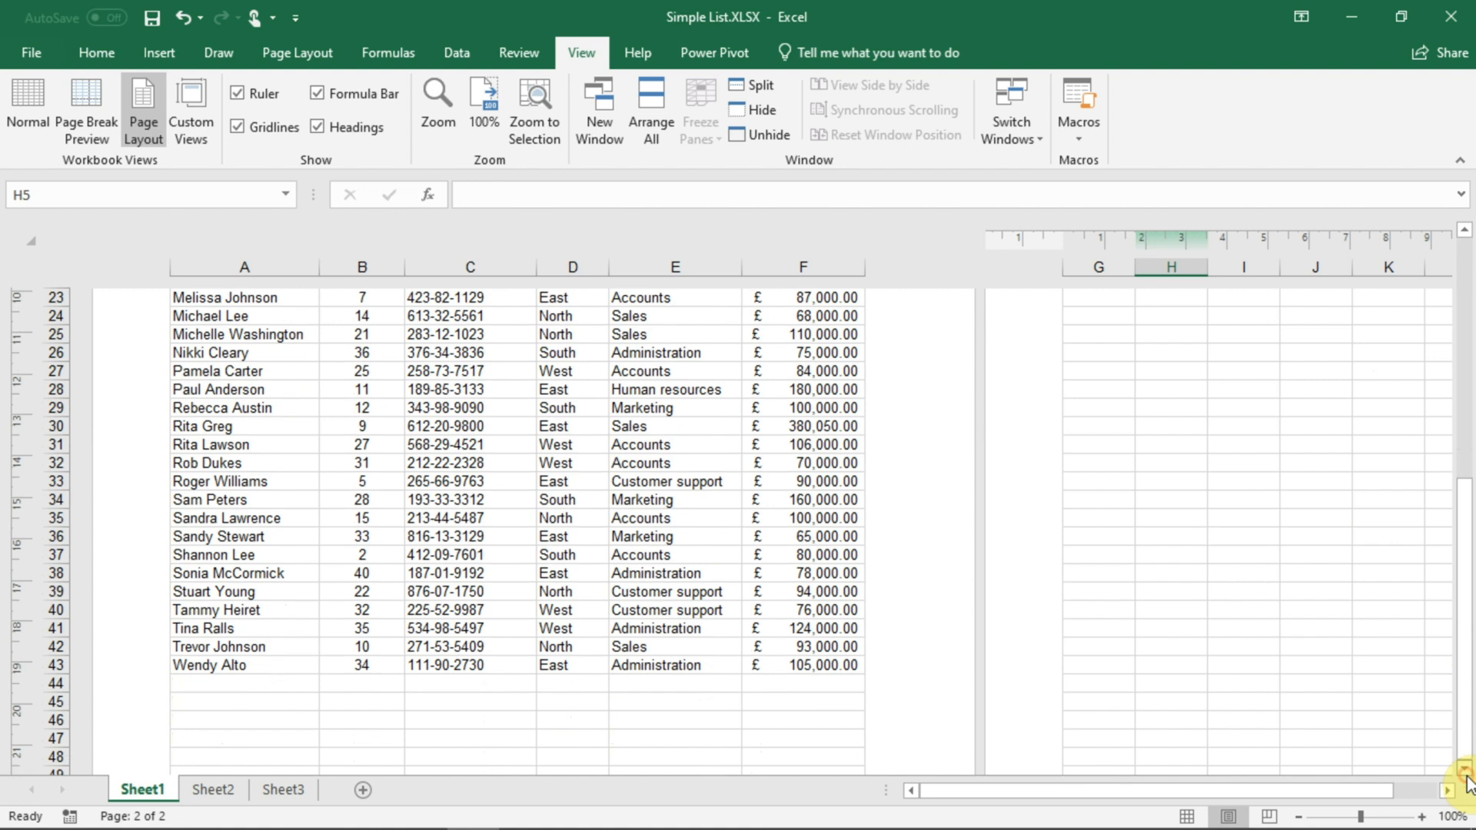
left_click(1466, 774)
left_click(1467, 774)
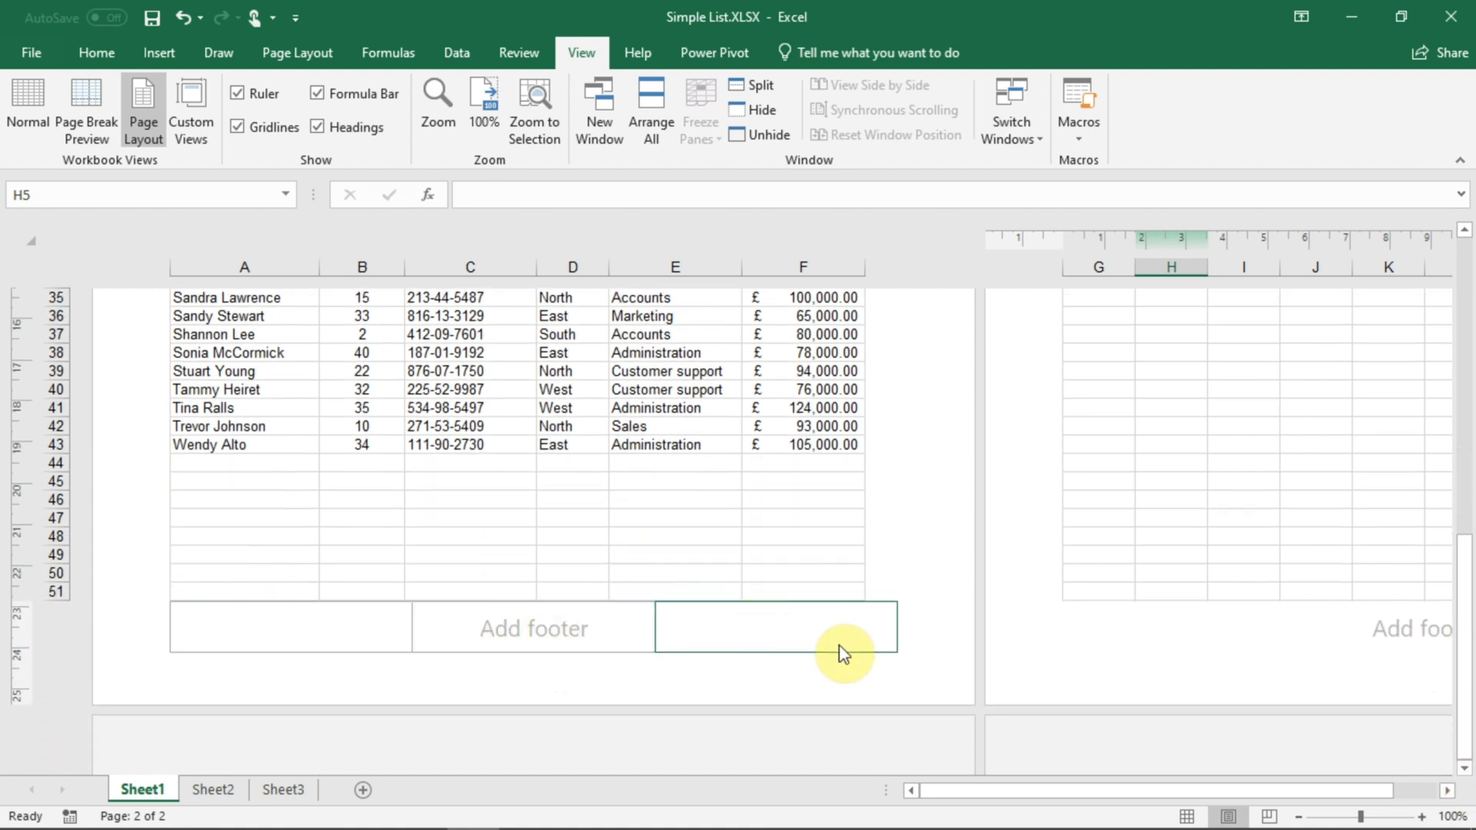
left_click_drag(1467, 659, 1450, 325)
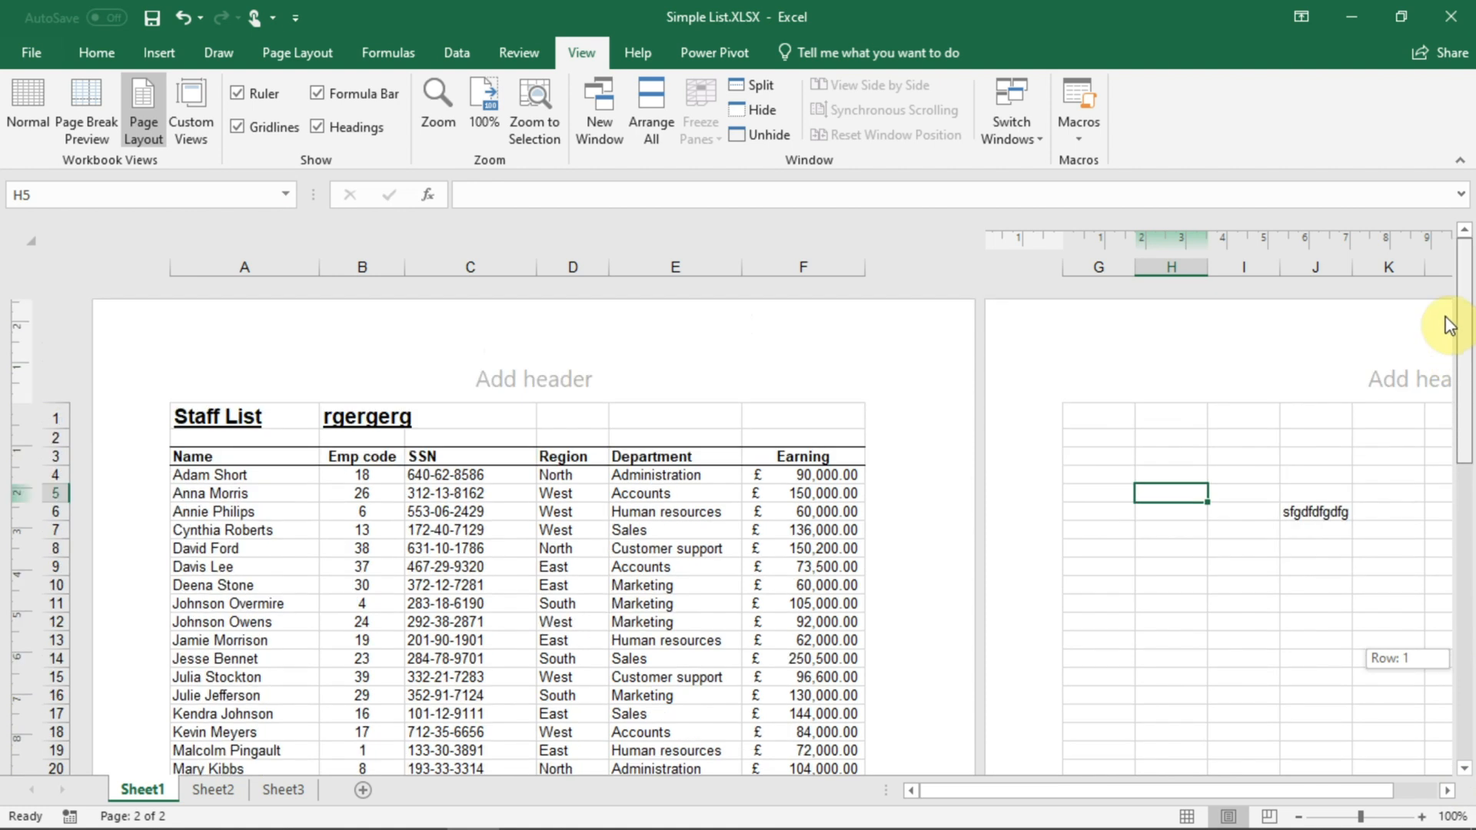
- Enter the author's first name followed by "(c)" in the left section of the page header
left_click(293, 370)
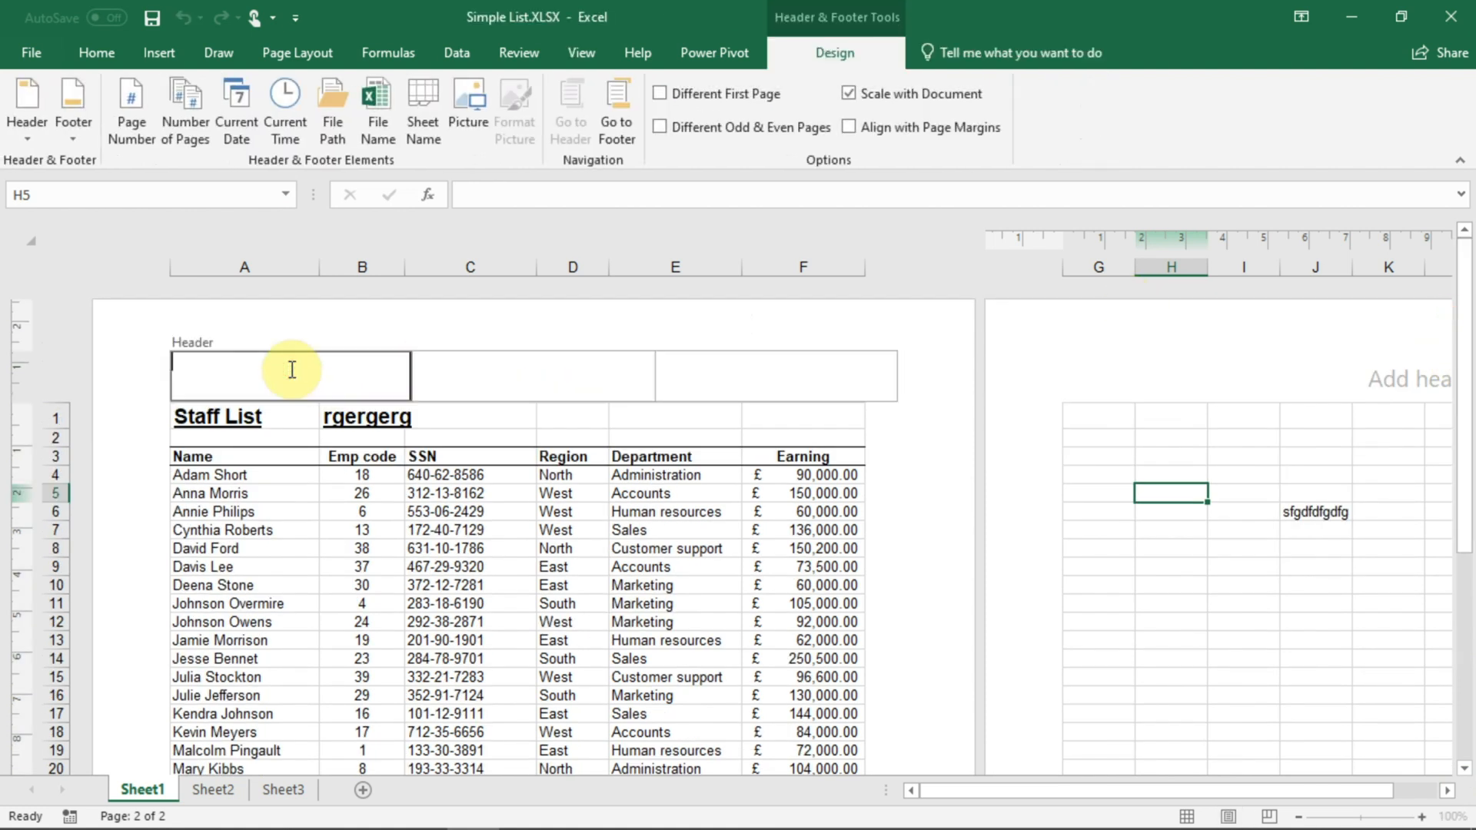
type("Ben (c")
left_click(484, 377)
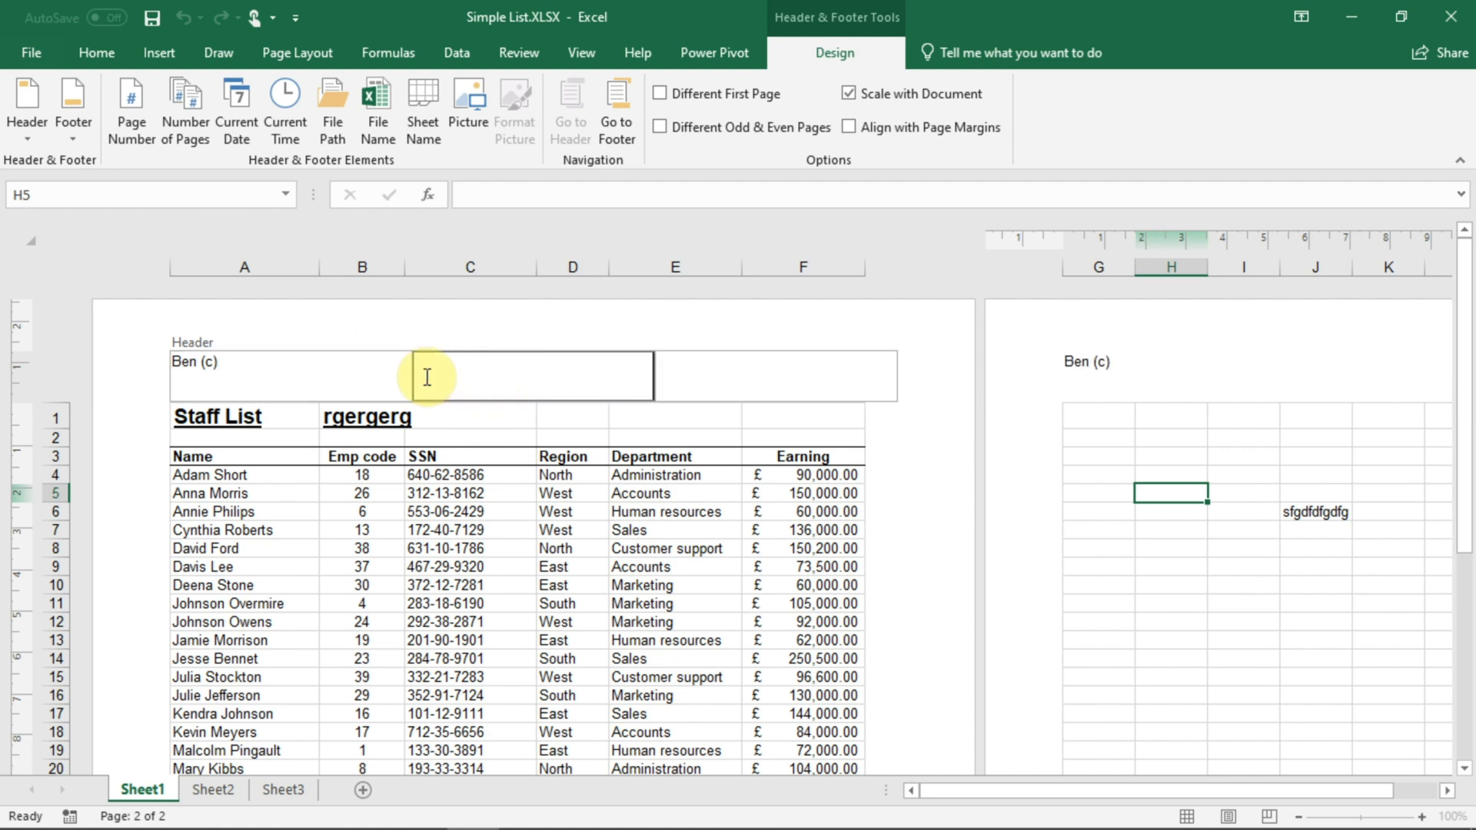
- Check the header on the second page and visit the center and right header sections of the first page
left_click_drag(1105, 788, 1374, 754)
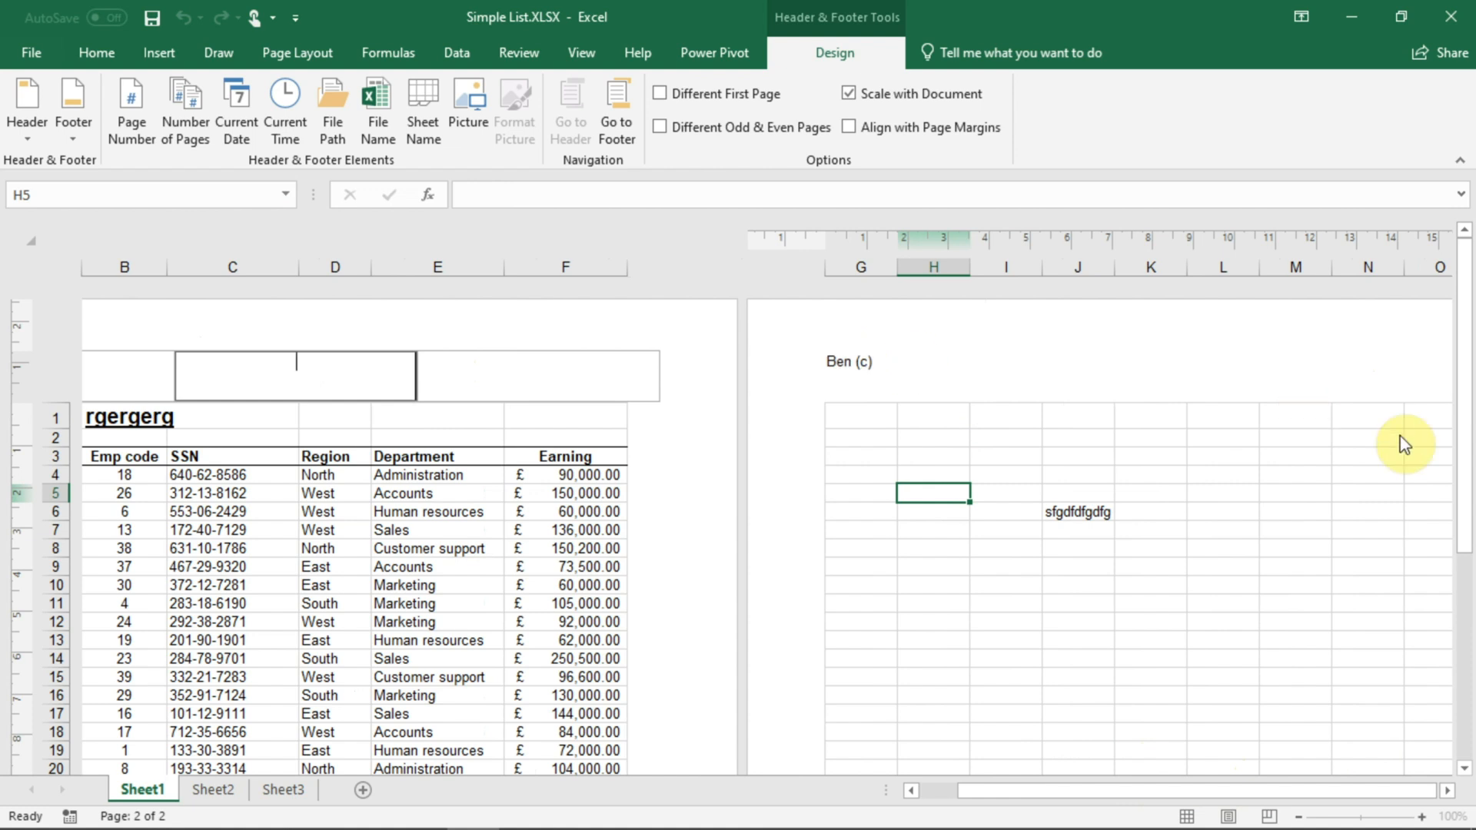
left_click_drag(1176, 786, 662, 726)
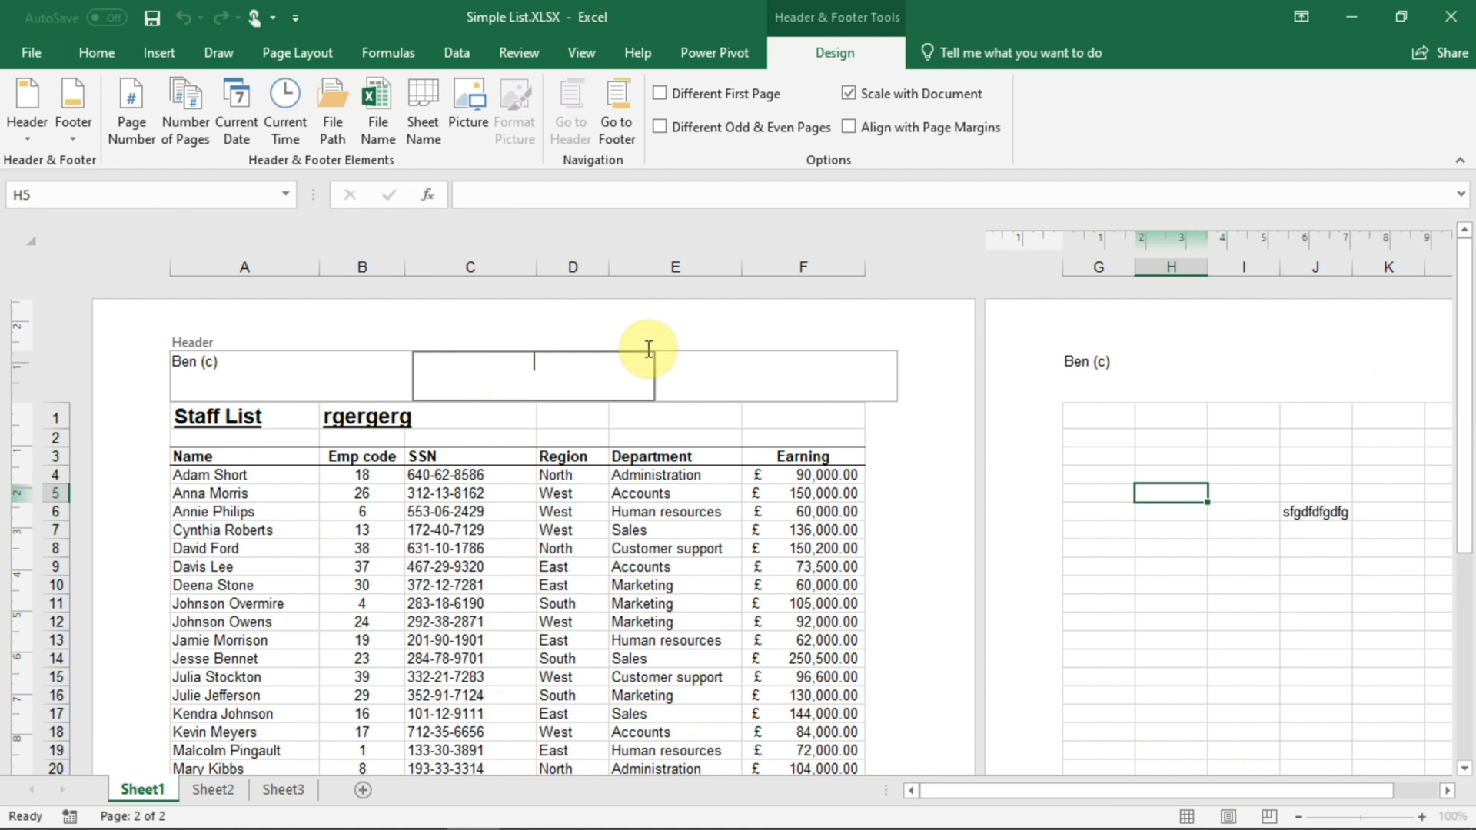
left_click(688, 377)
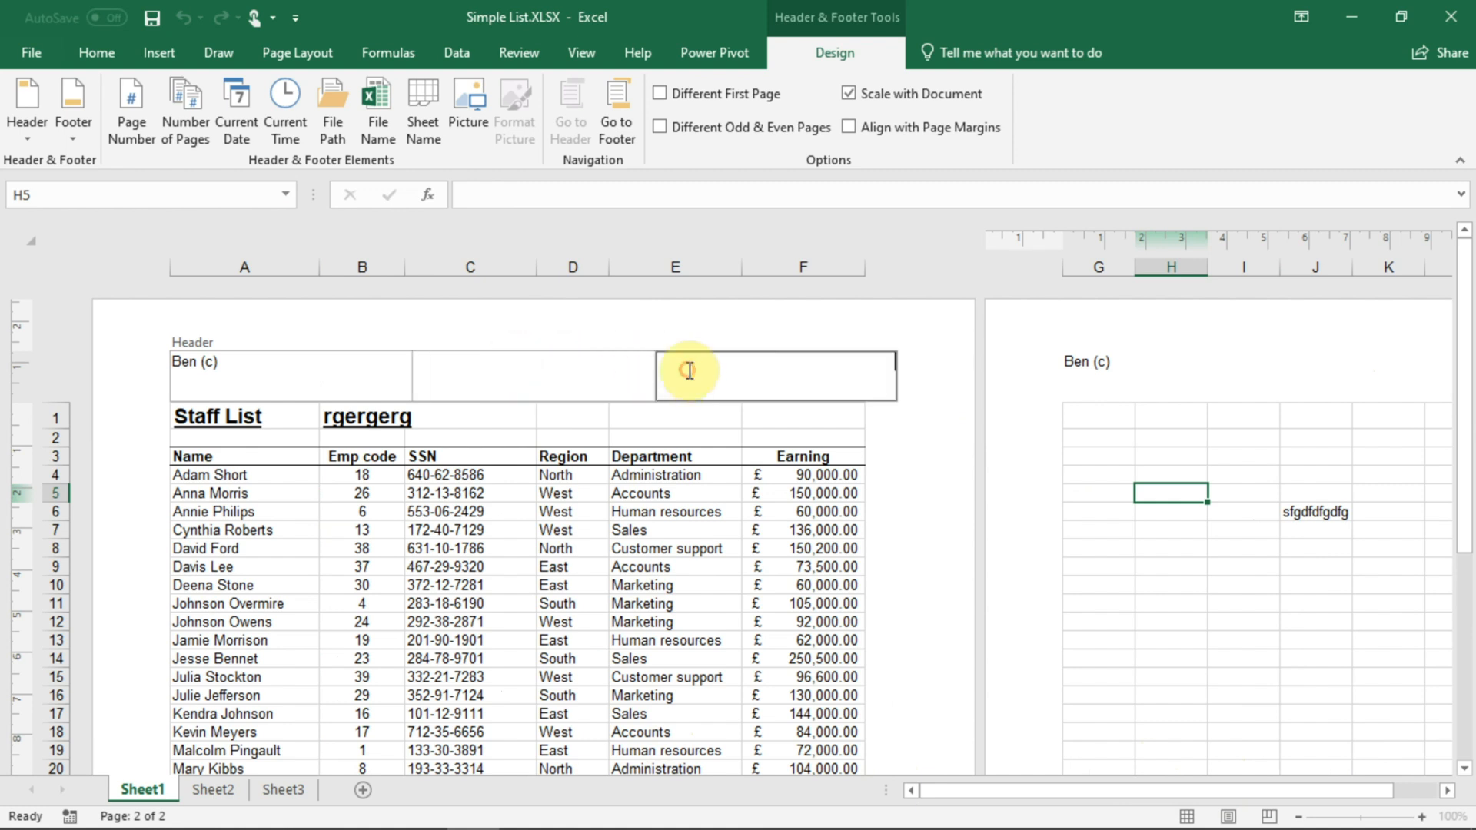
left_click(577, 369)
left_click(719, 362)
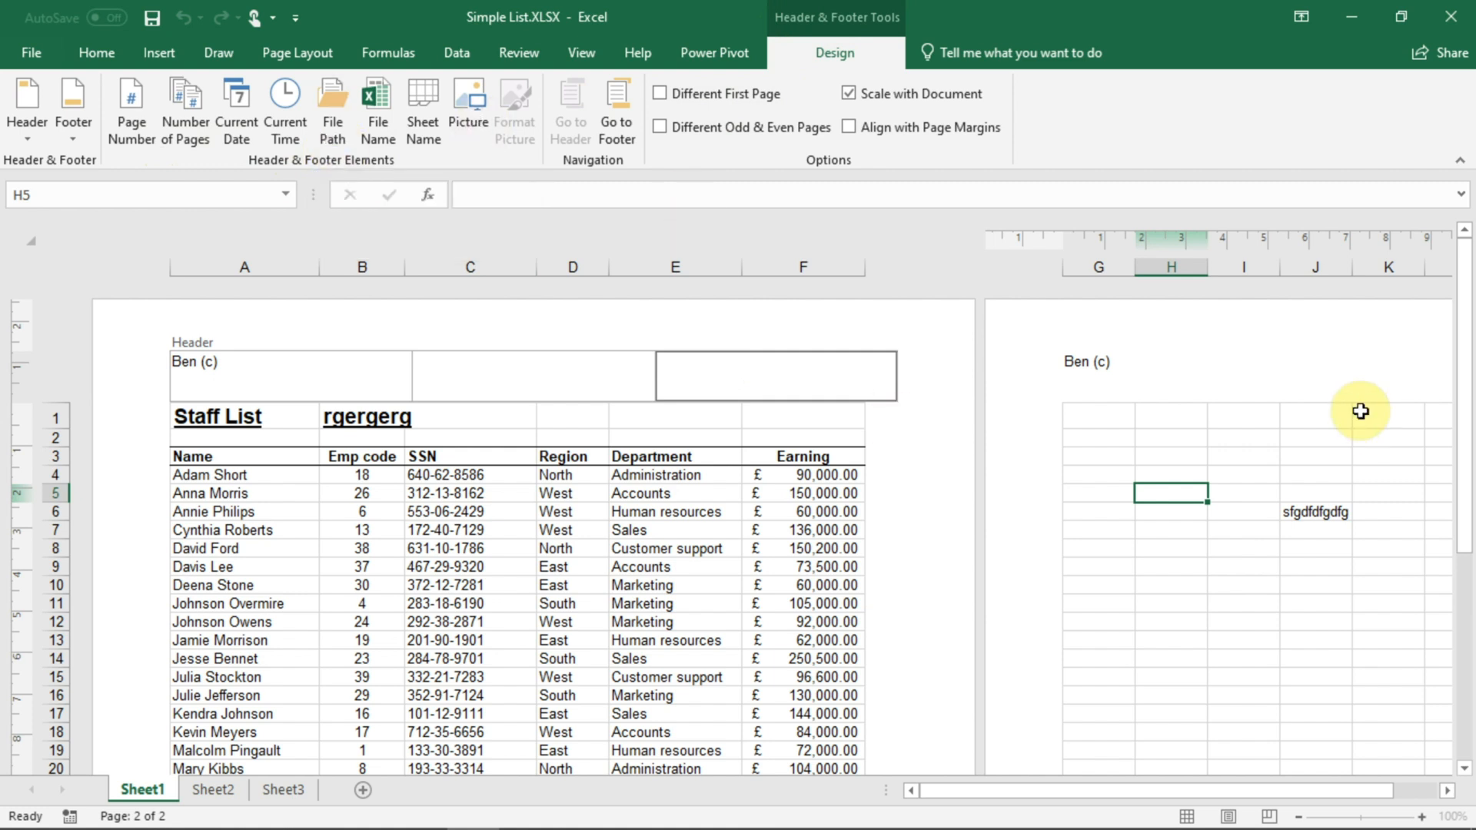
- Insert the automatic page number in the right section of the first page's footer
left_click_drag(1467, 288, 1473, 615)
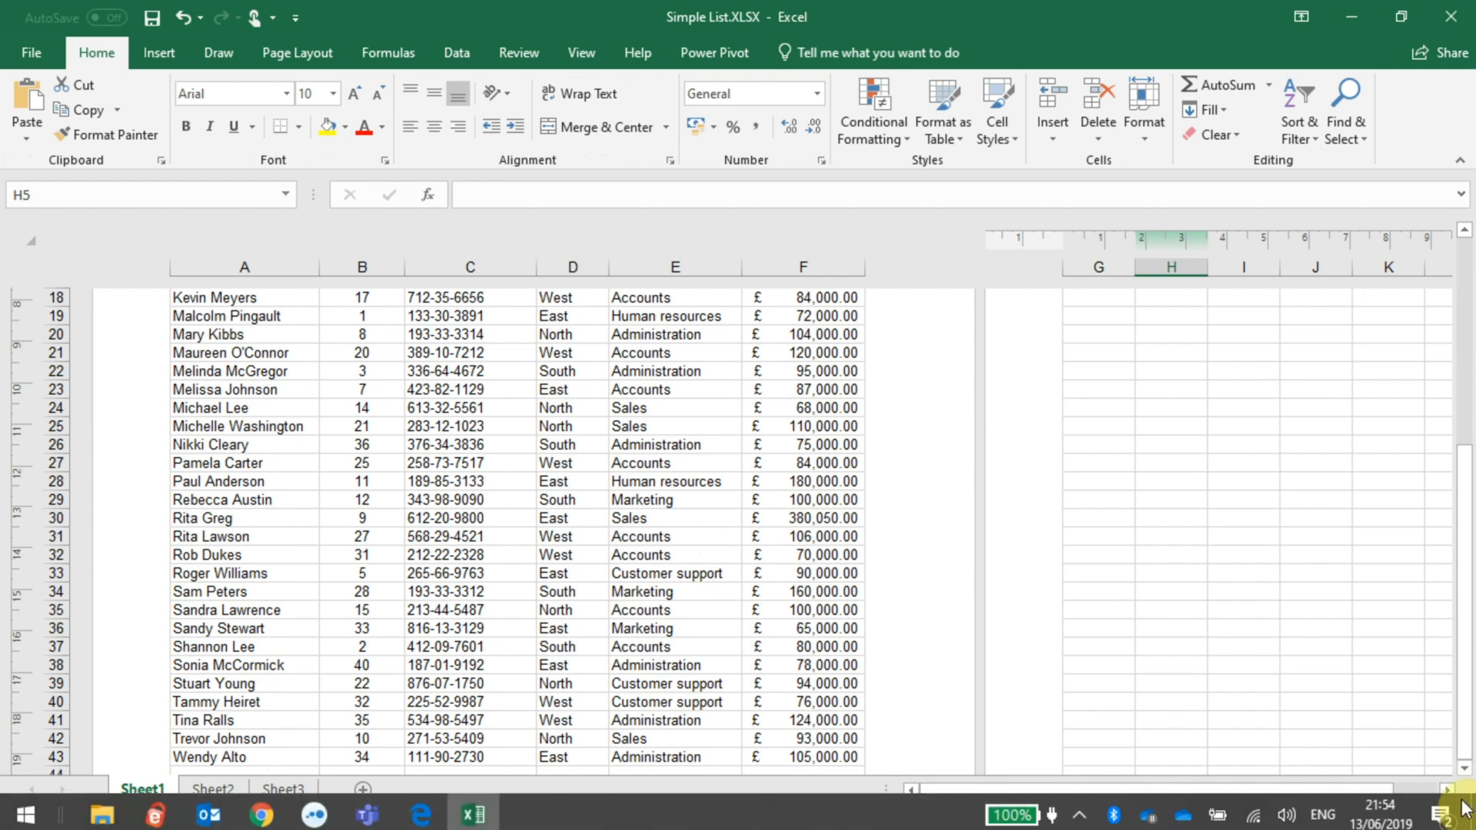
left_click(1465, 771)
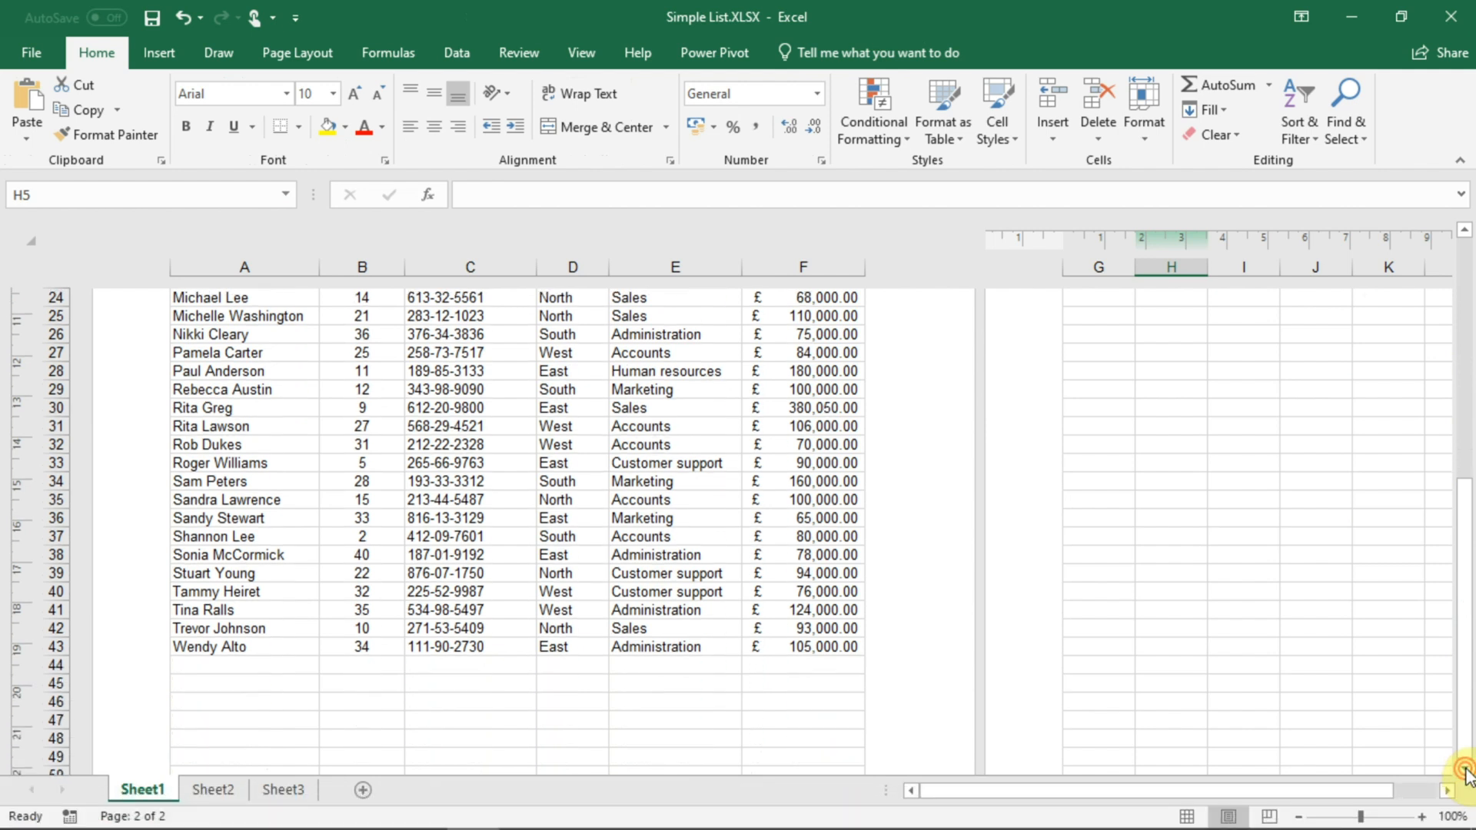
left_click(1465, 771)
left_click(1465, 772)
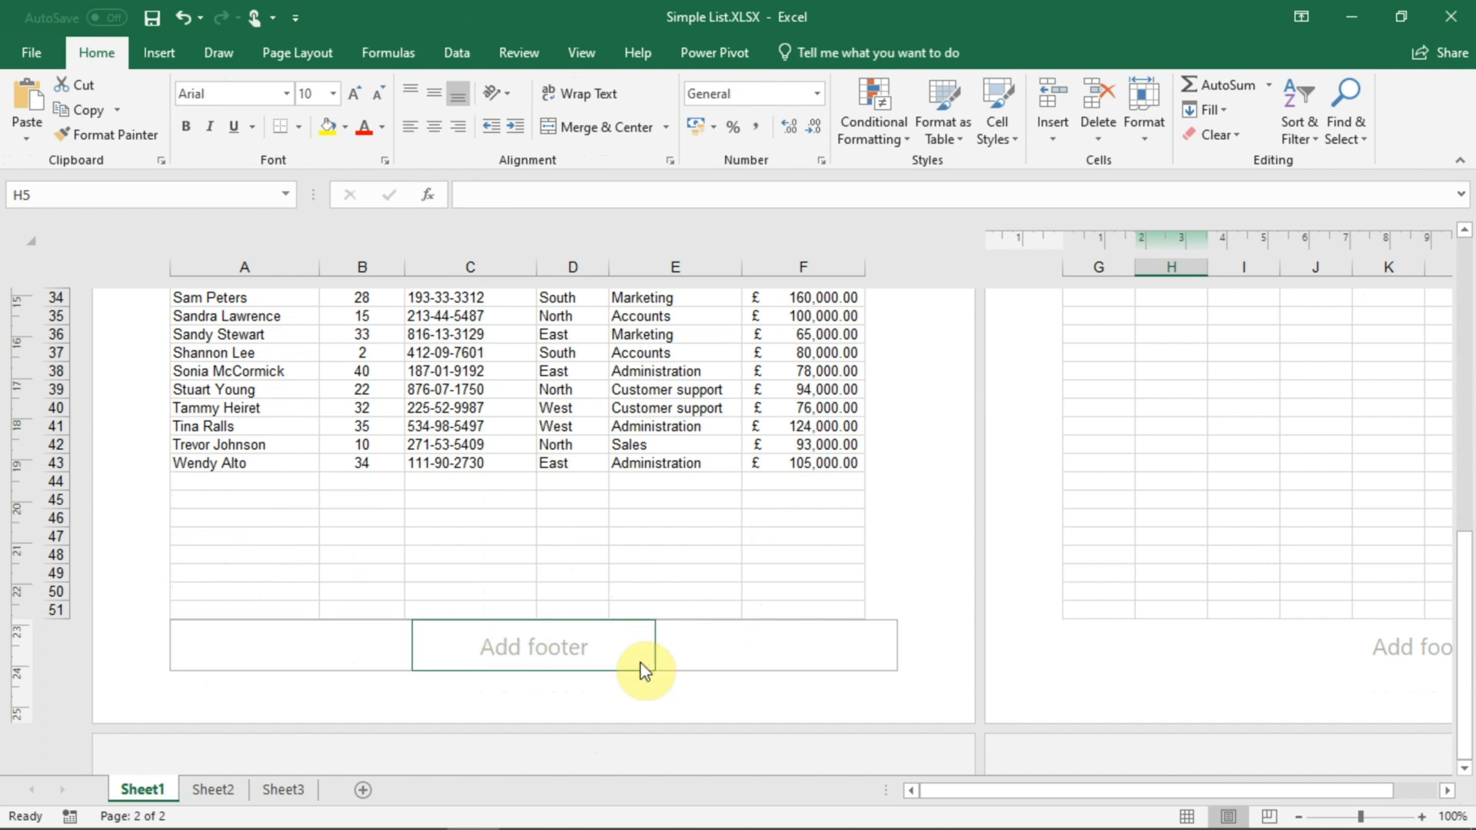
left_click(754, 638)
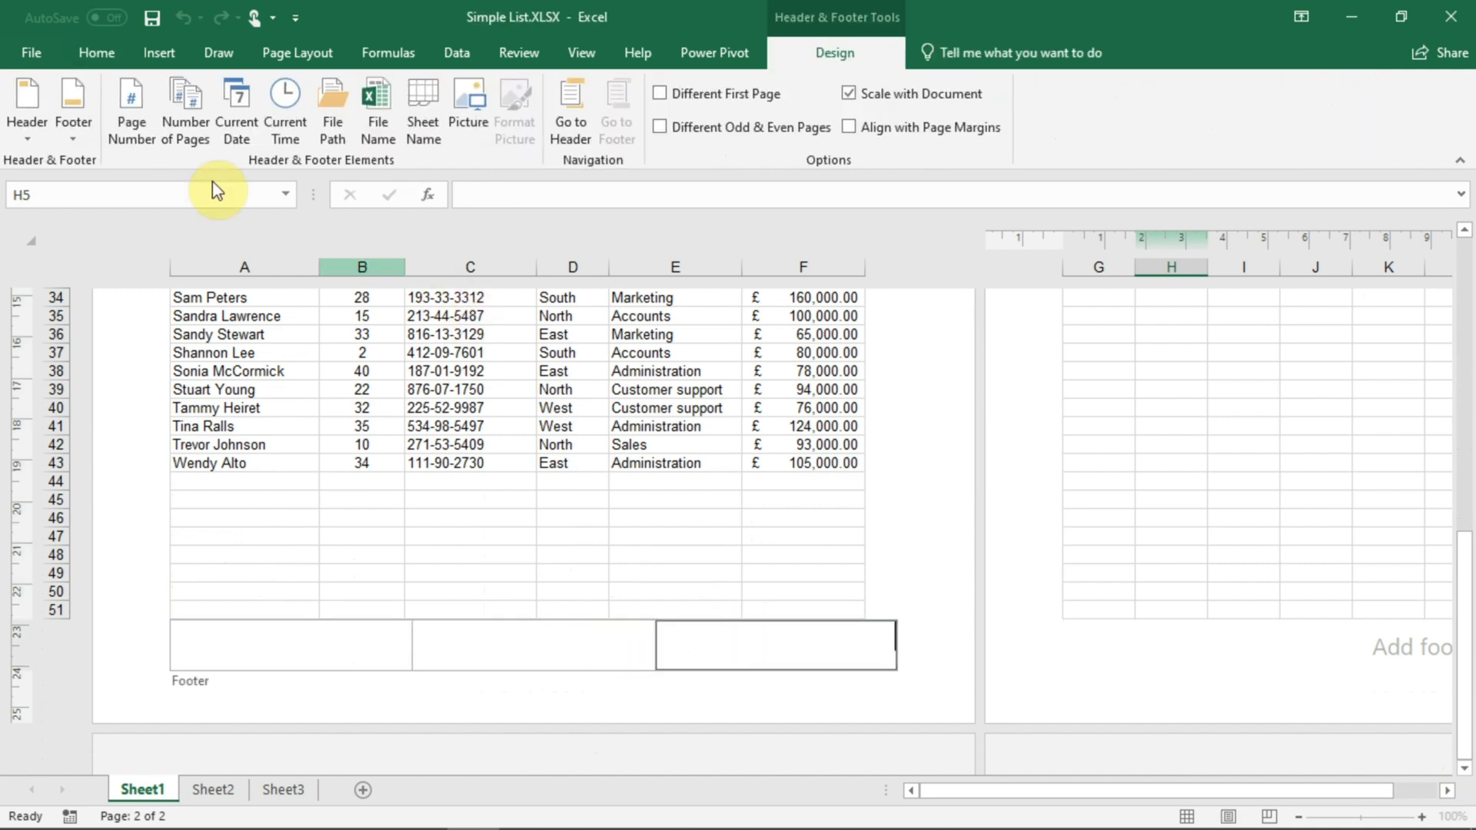
left_click(133, 142)
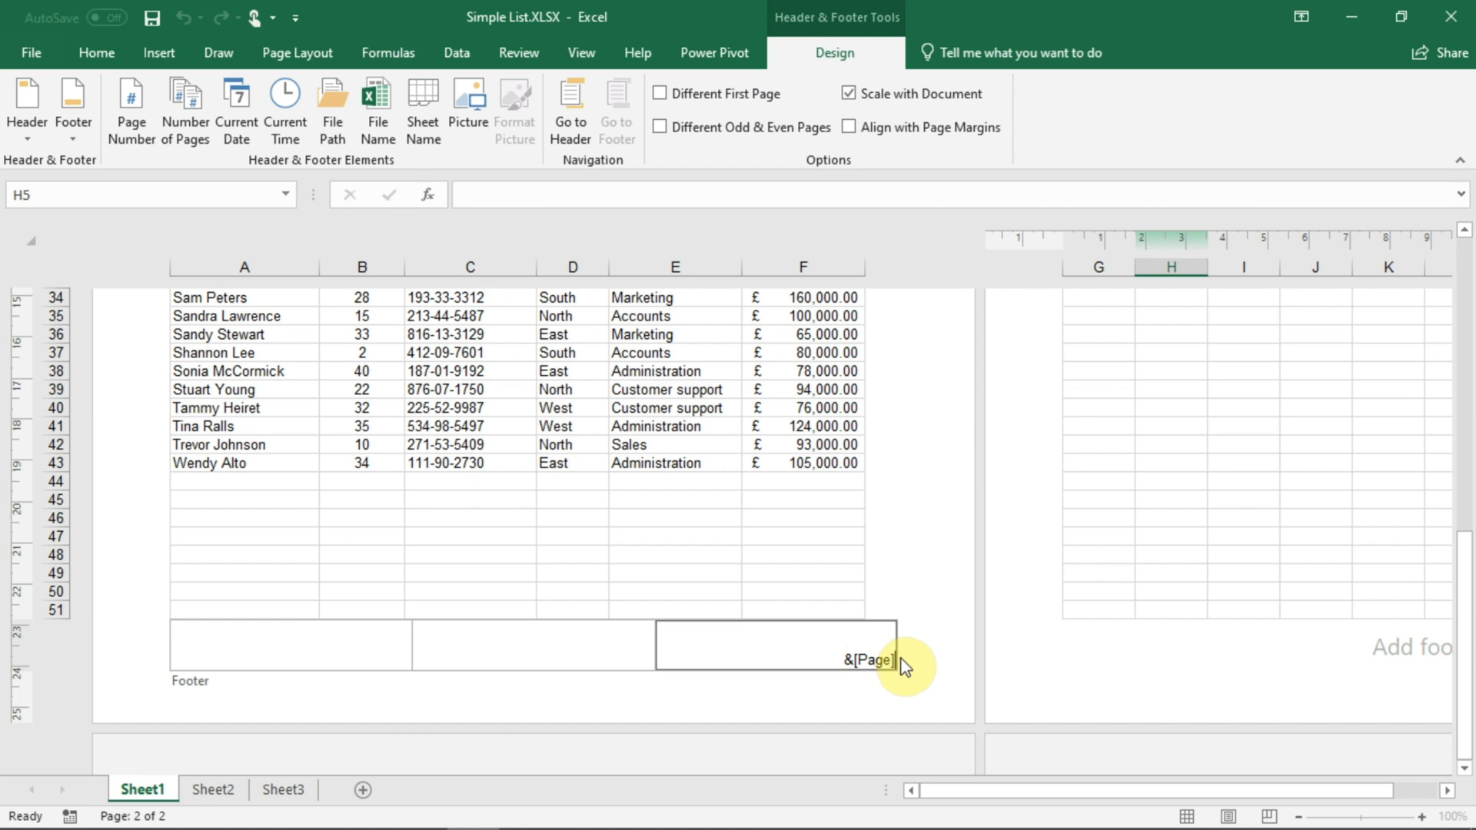
left_click(606, 643)
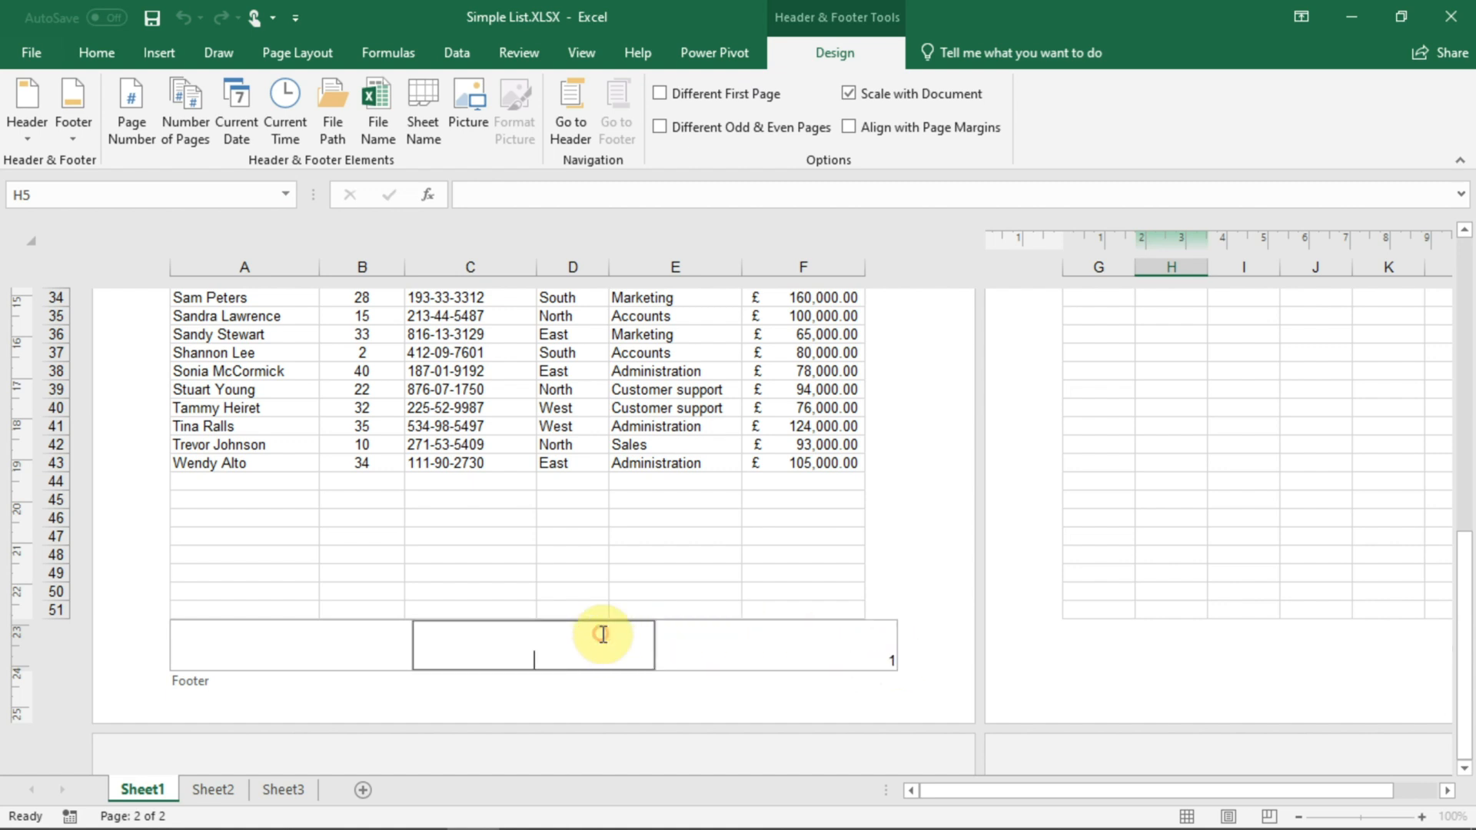
- Add the word "Page" and a space before the page number code in the right footer section
left_click(861, 662)
triple_click(862, 660)
left_click(842, 659)
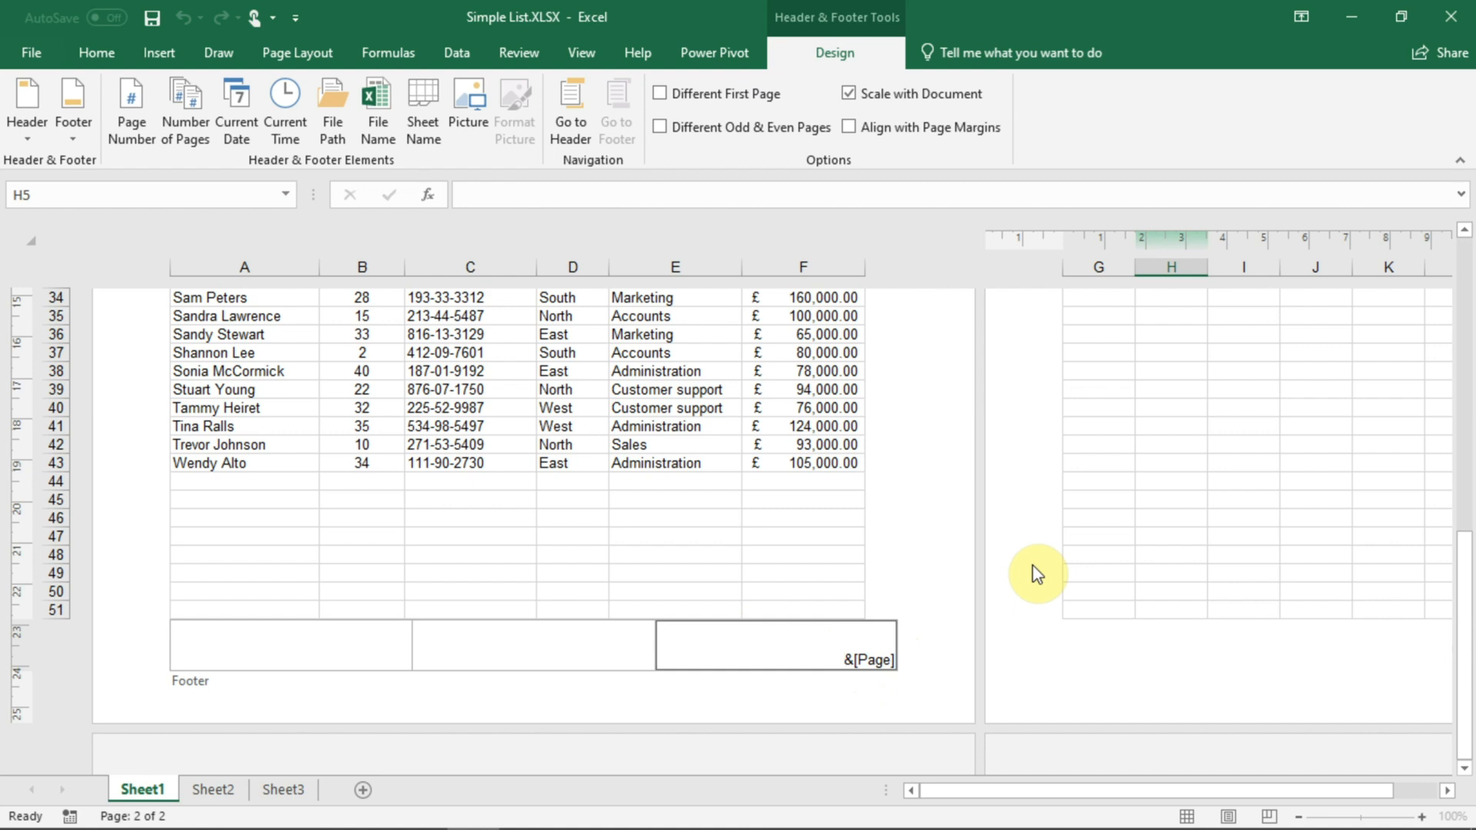
type("Page")
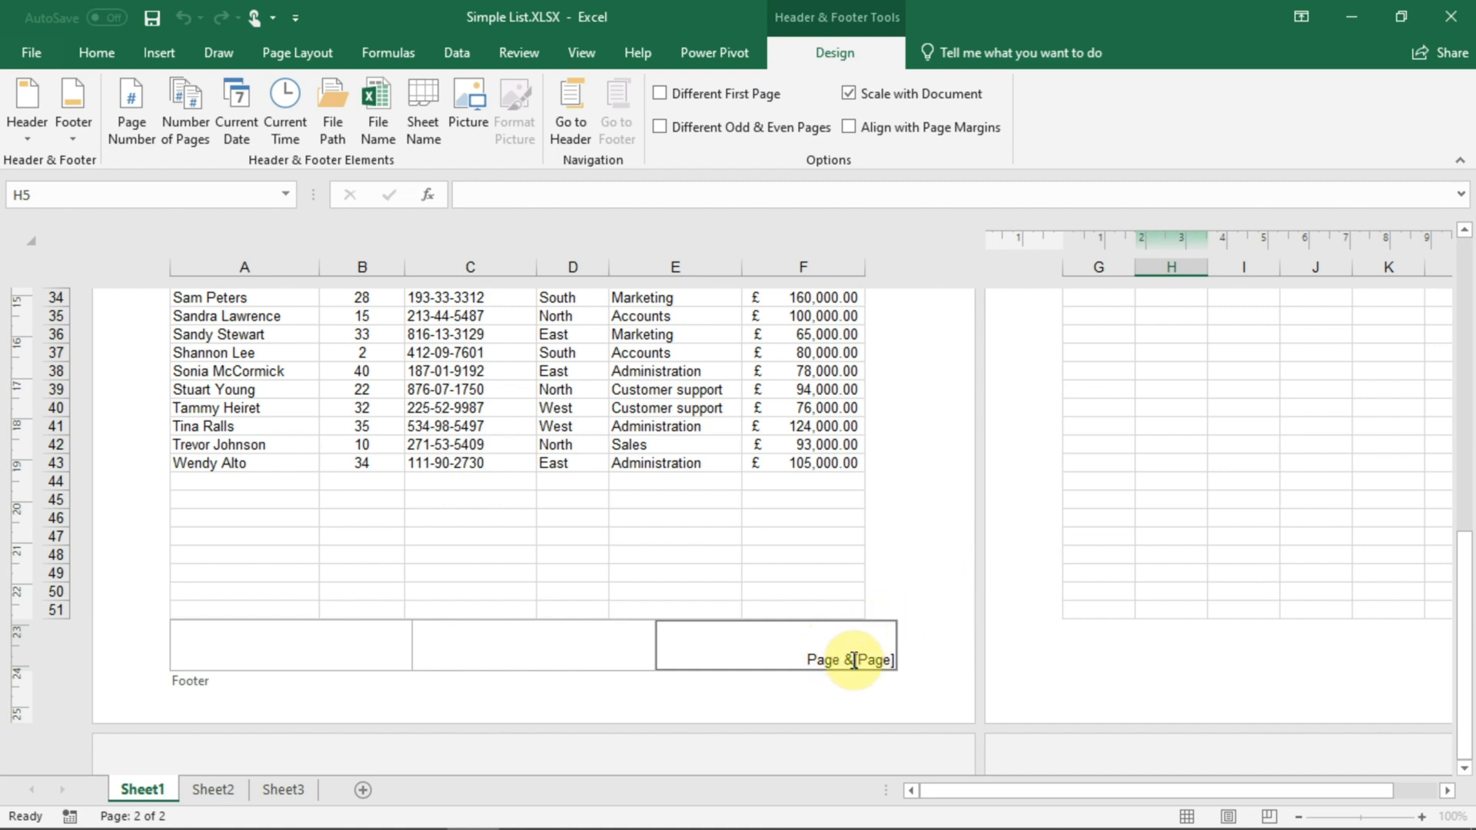
left_click(547, 637)
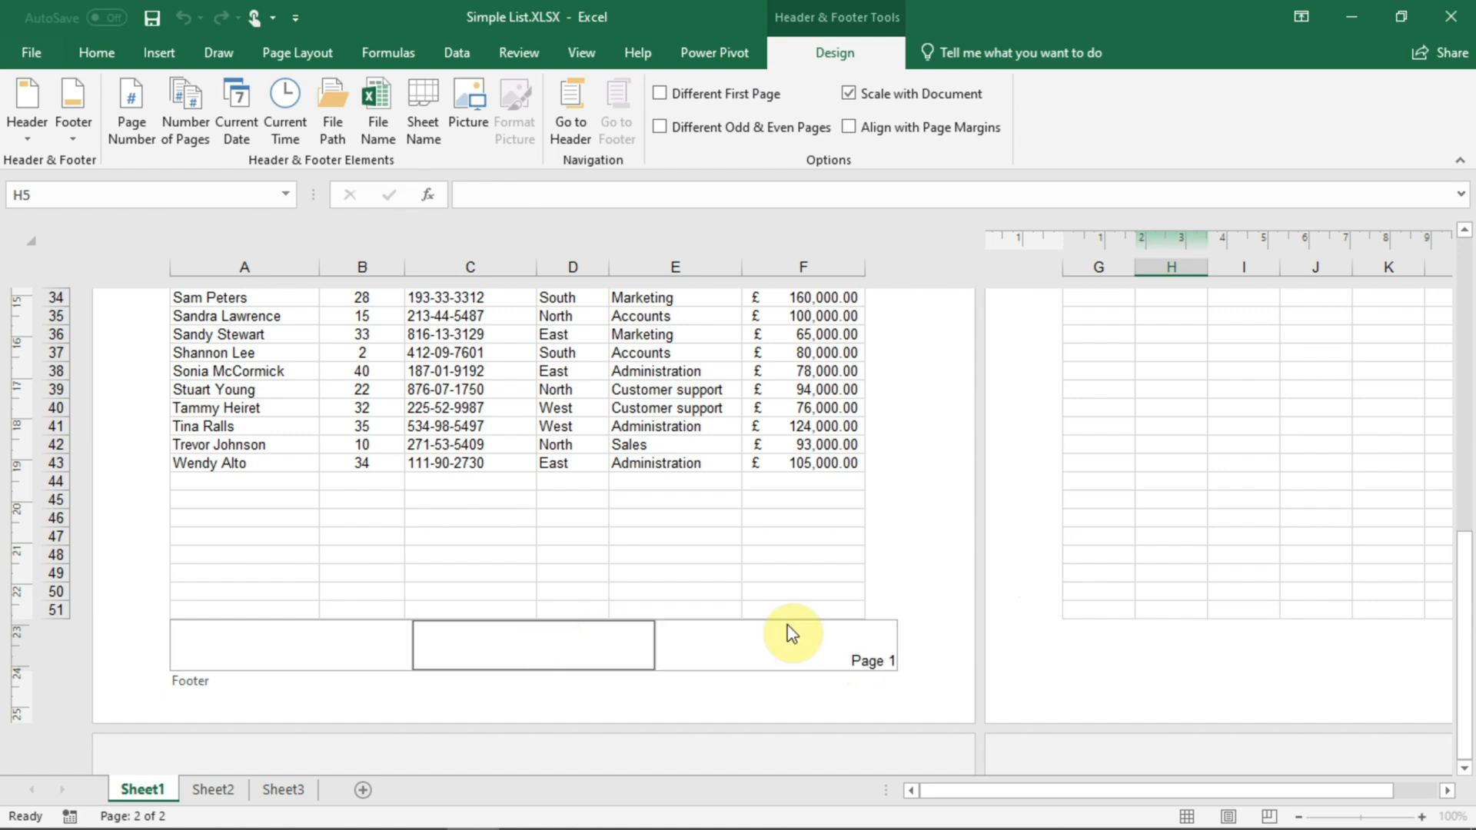
- Add " of " and the automatic number of pages after the page number code in the right footer section
left_click(889, 662)
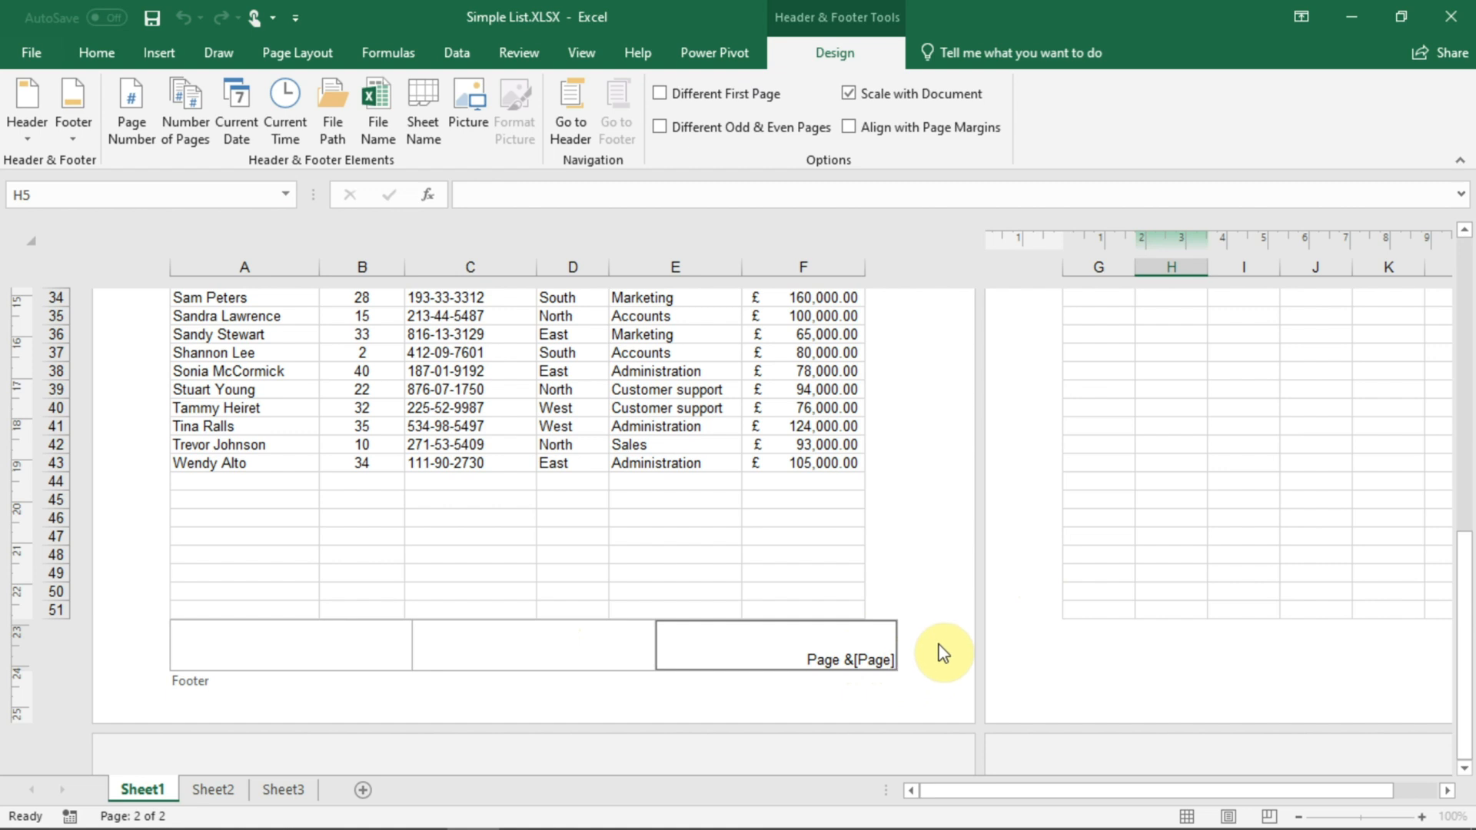
type("of")
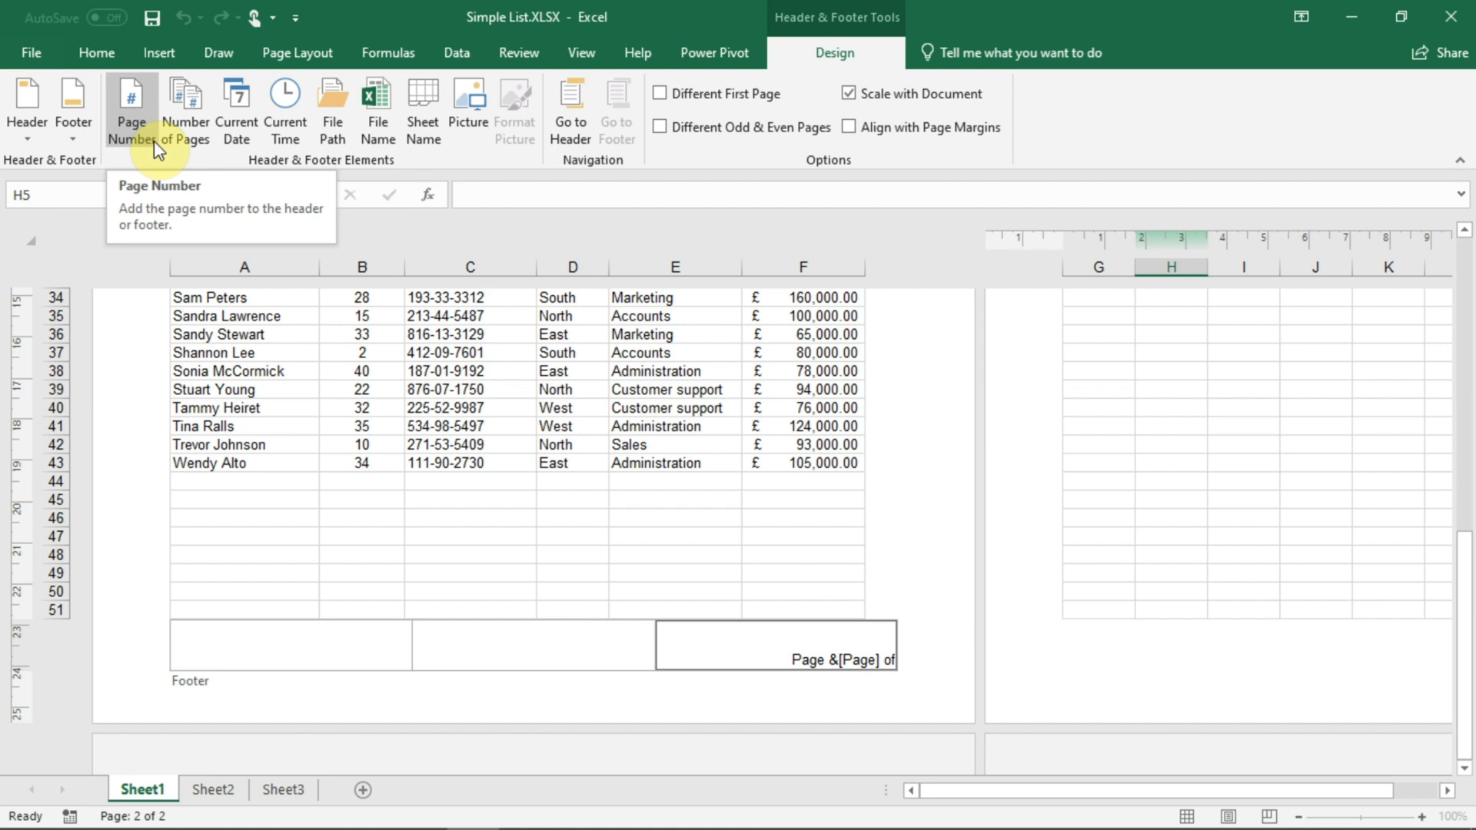
left_click(183, 138)
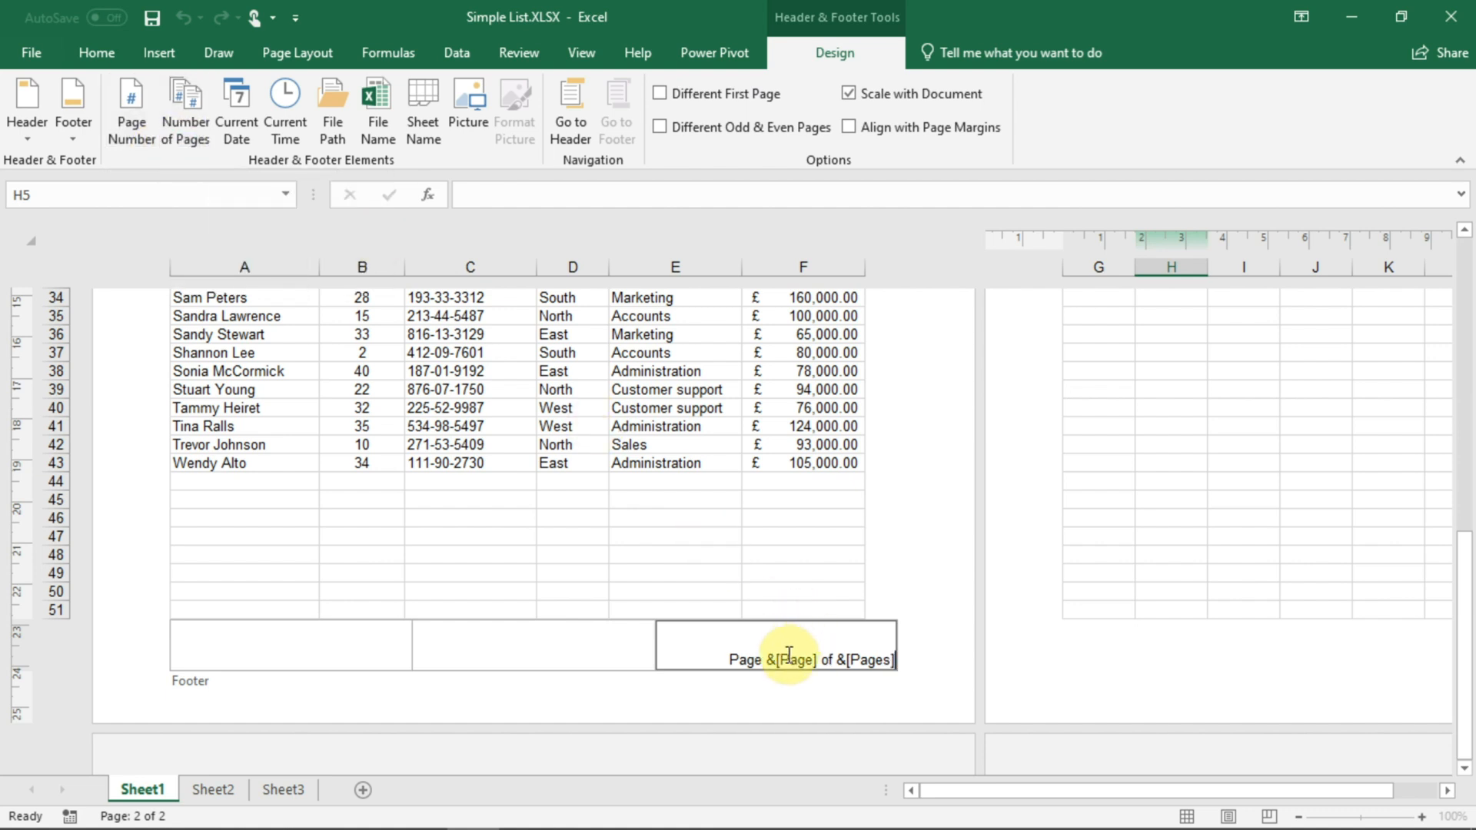
- Insert the automatic current date in the center section of the first page's footer
left_click(602, 637)
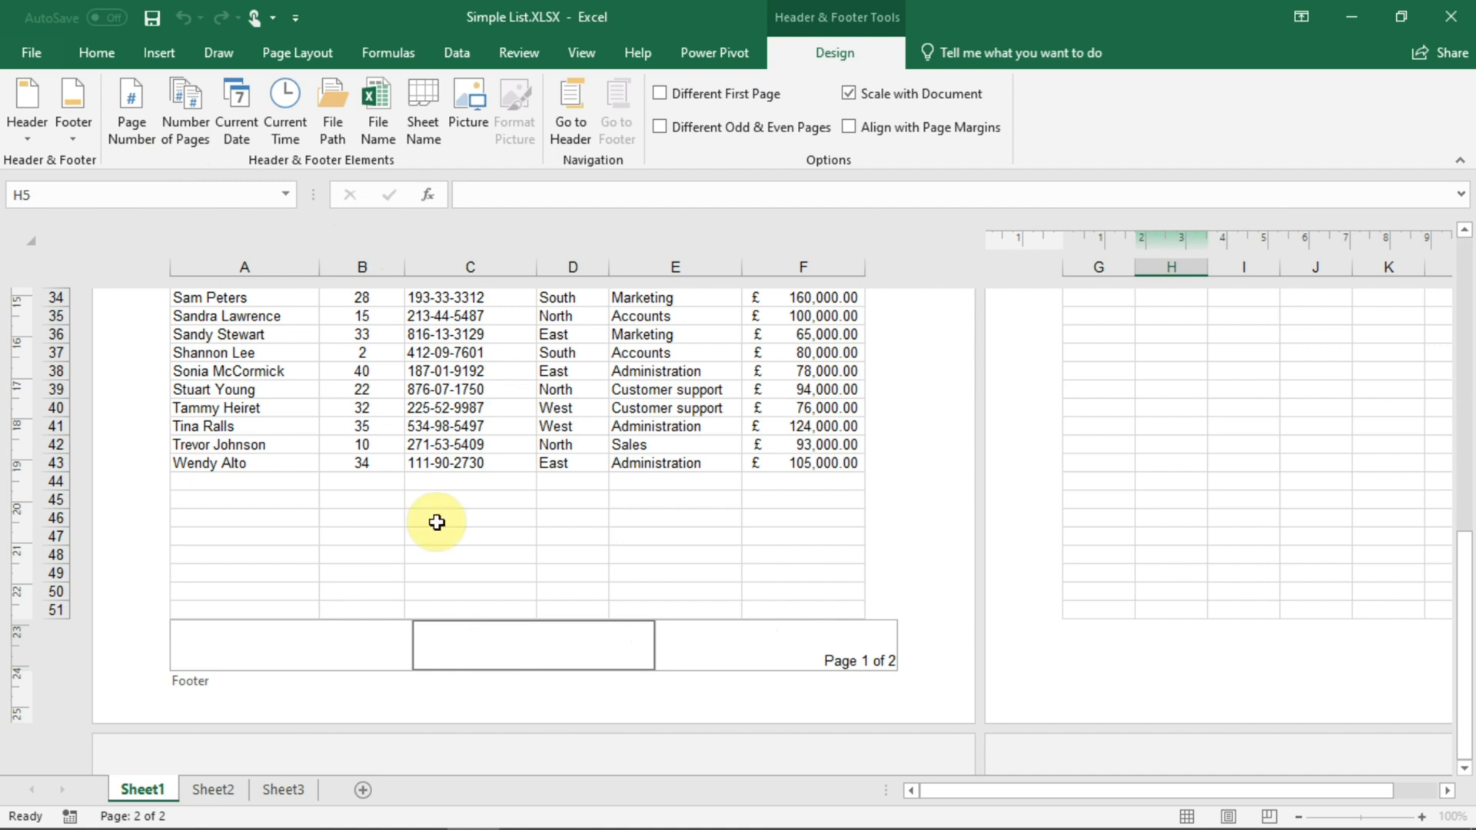
left_click(239, 114)
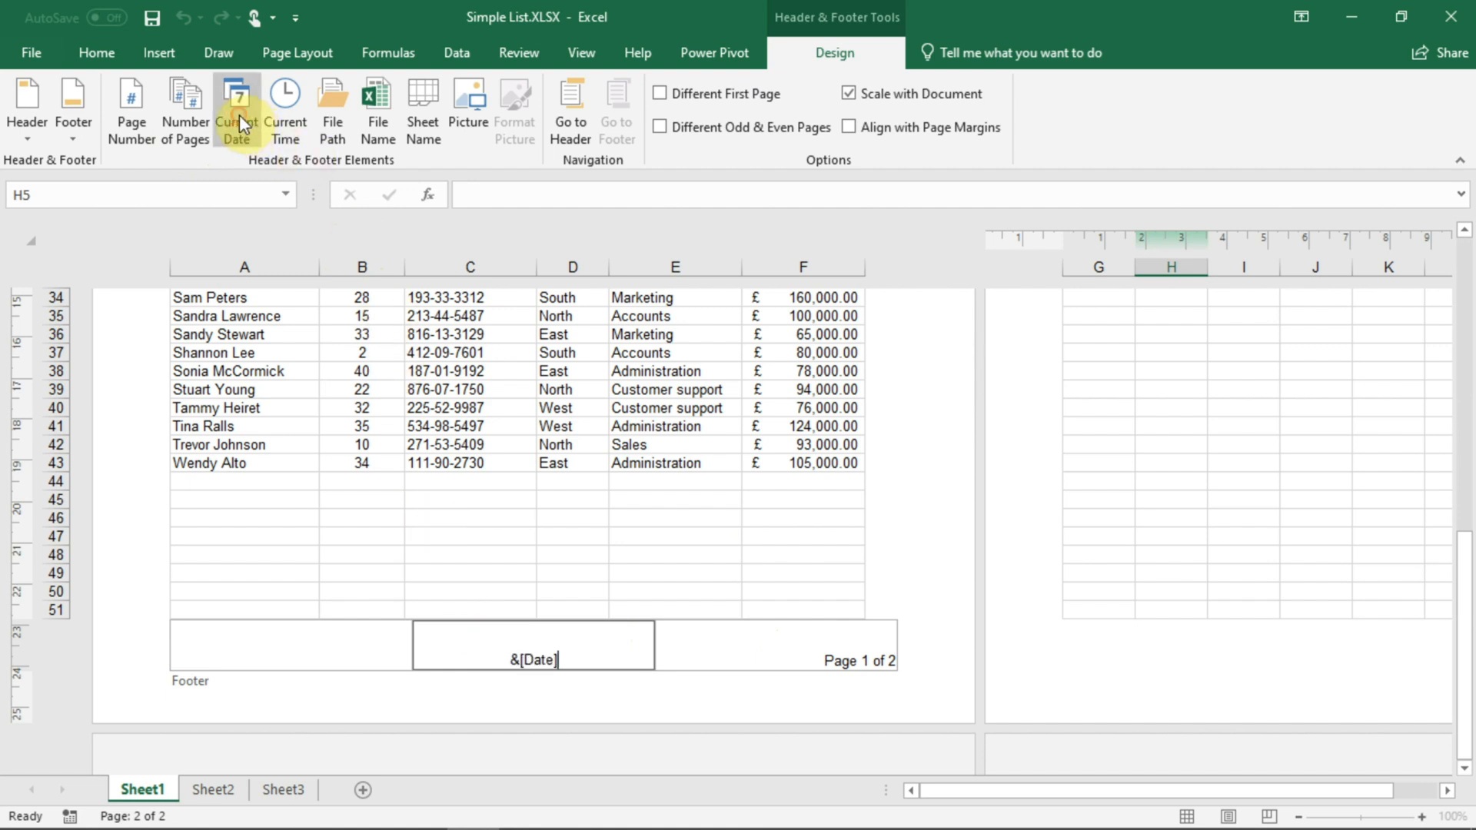
left_click(732, 640)
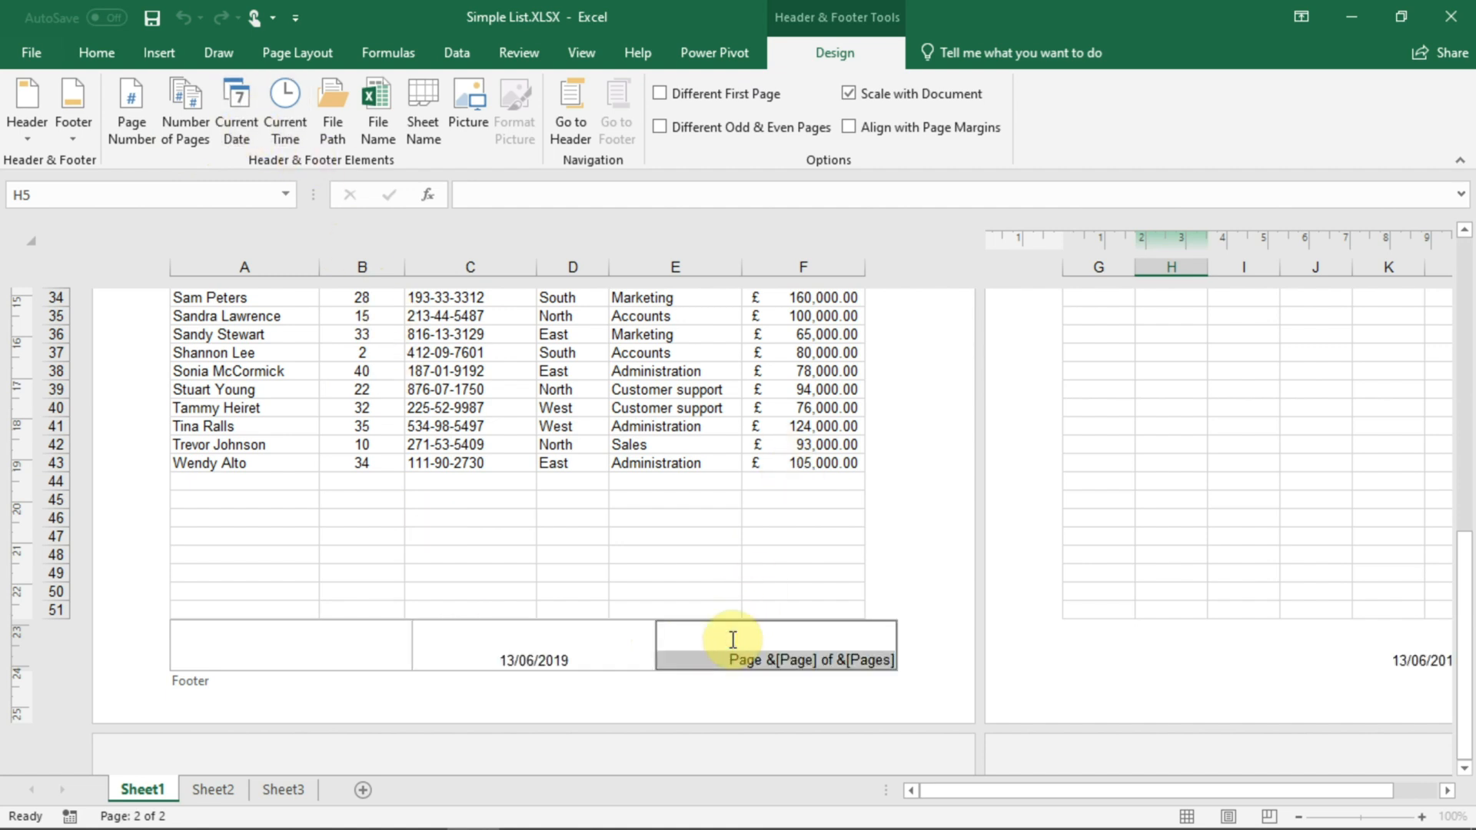
- Insert the automatic file path in the left section of the first page's footer
left_click(307, 635)
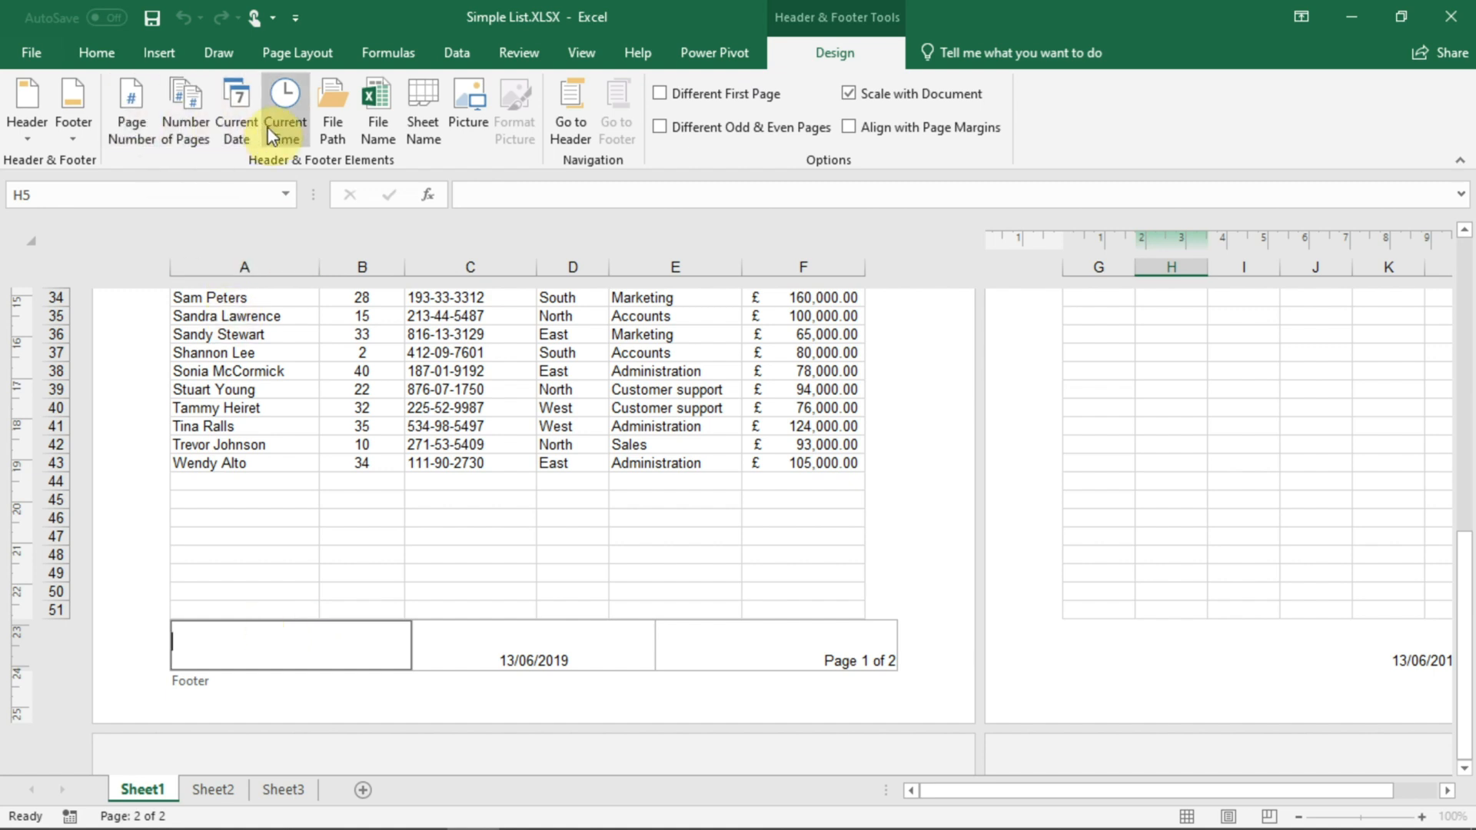
left_click(340, 128)
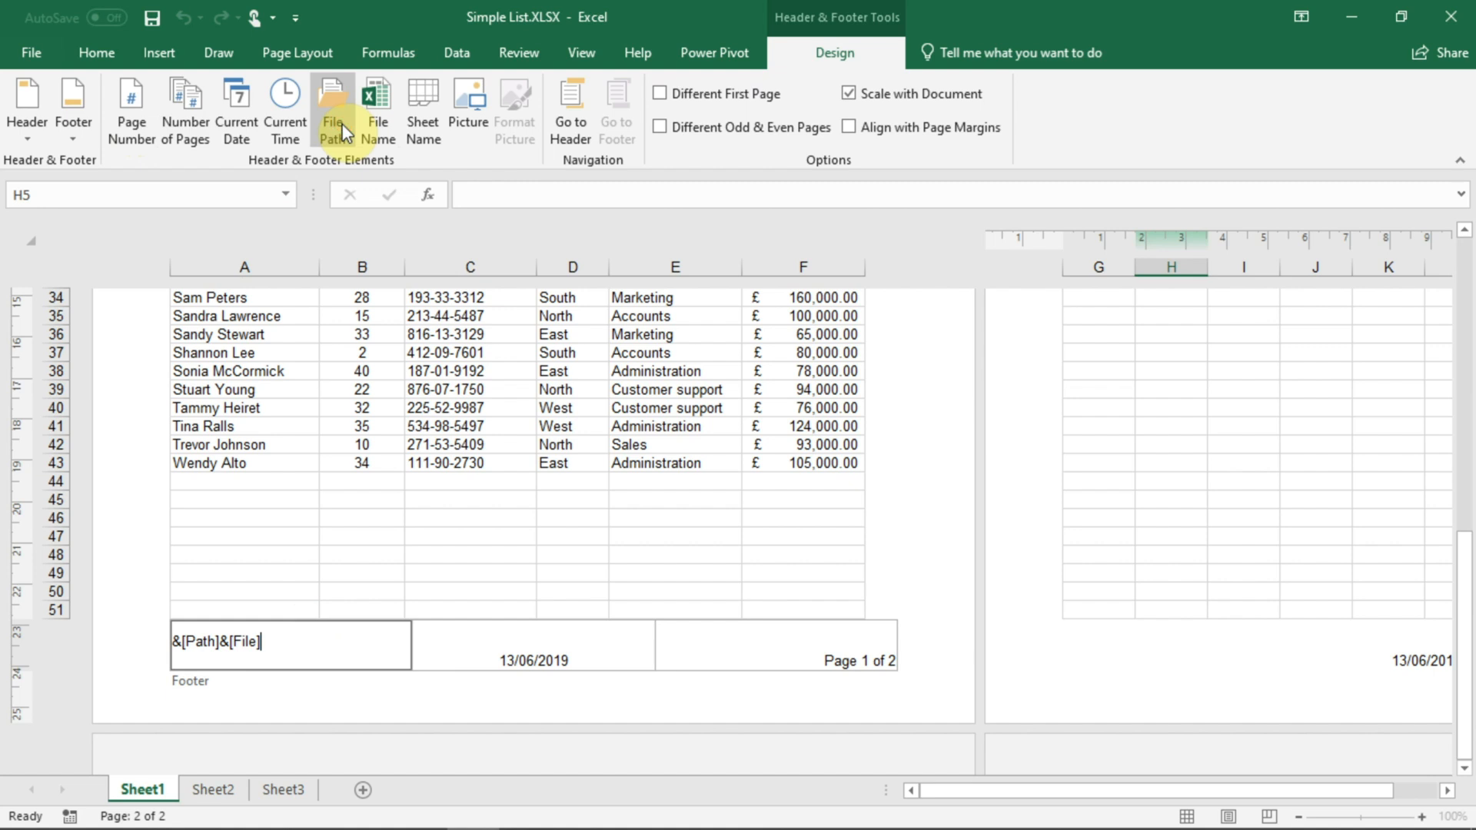
left_click(454, 642)
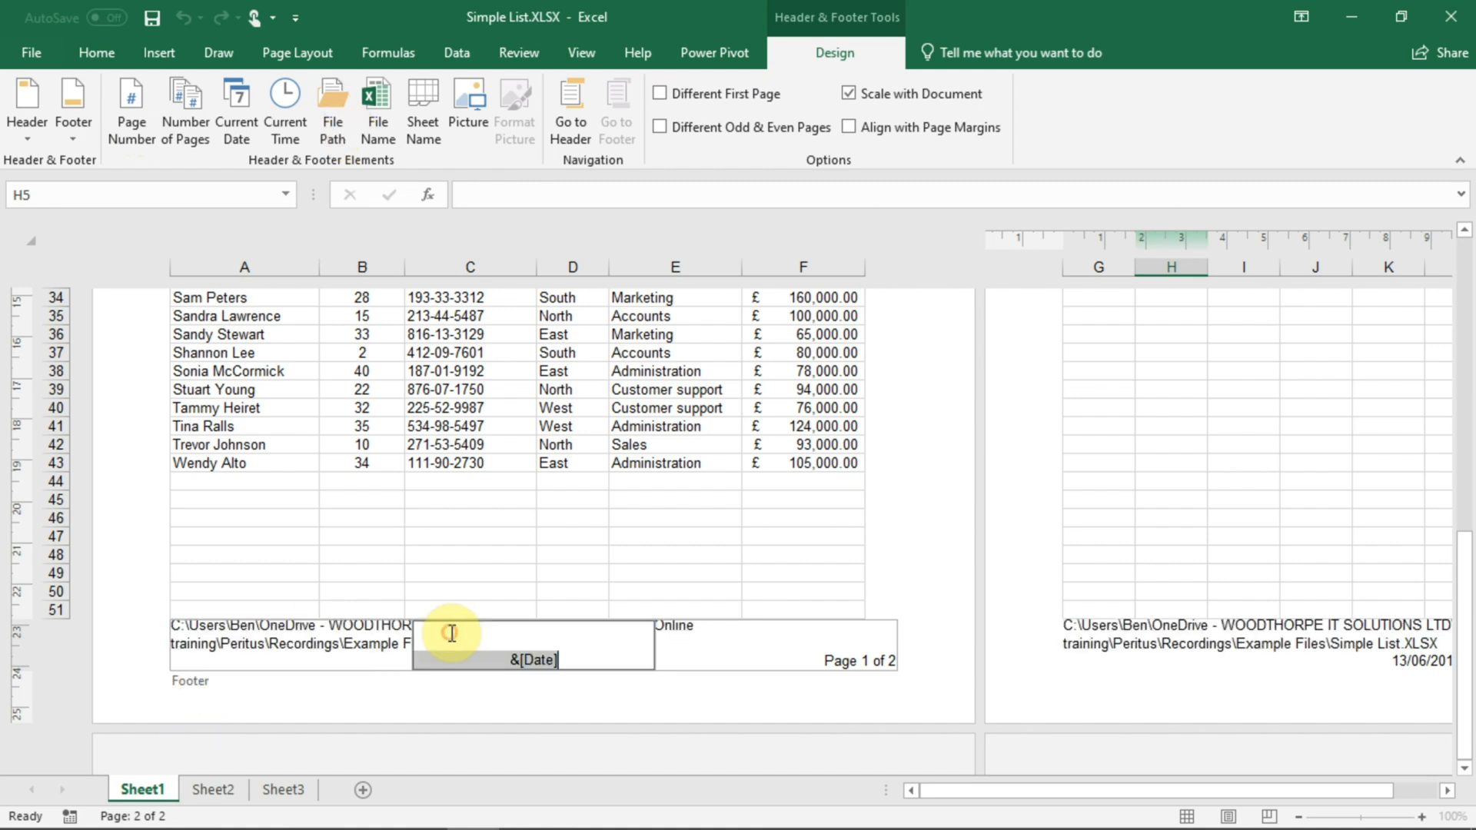
- Remove the file path from the left footer section, keeping the date and page number sections as they are
left_click(230, 646)
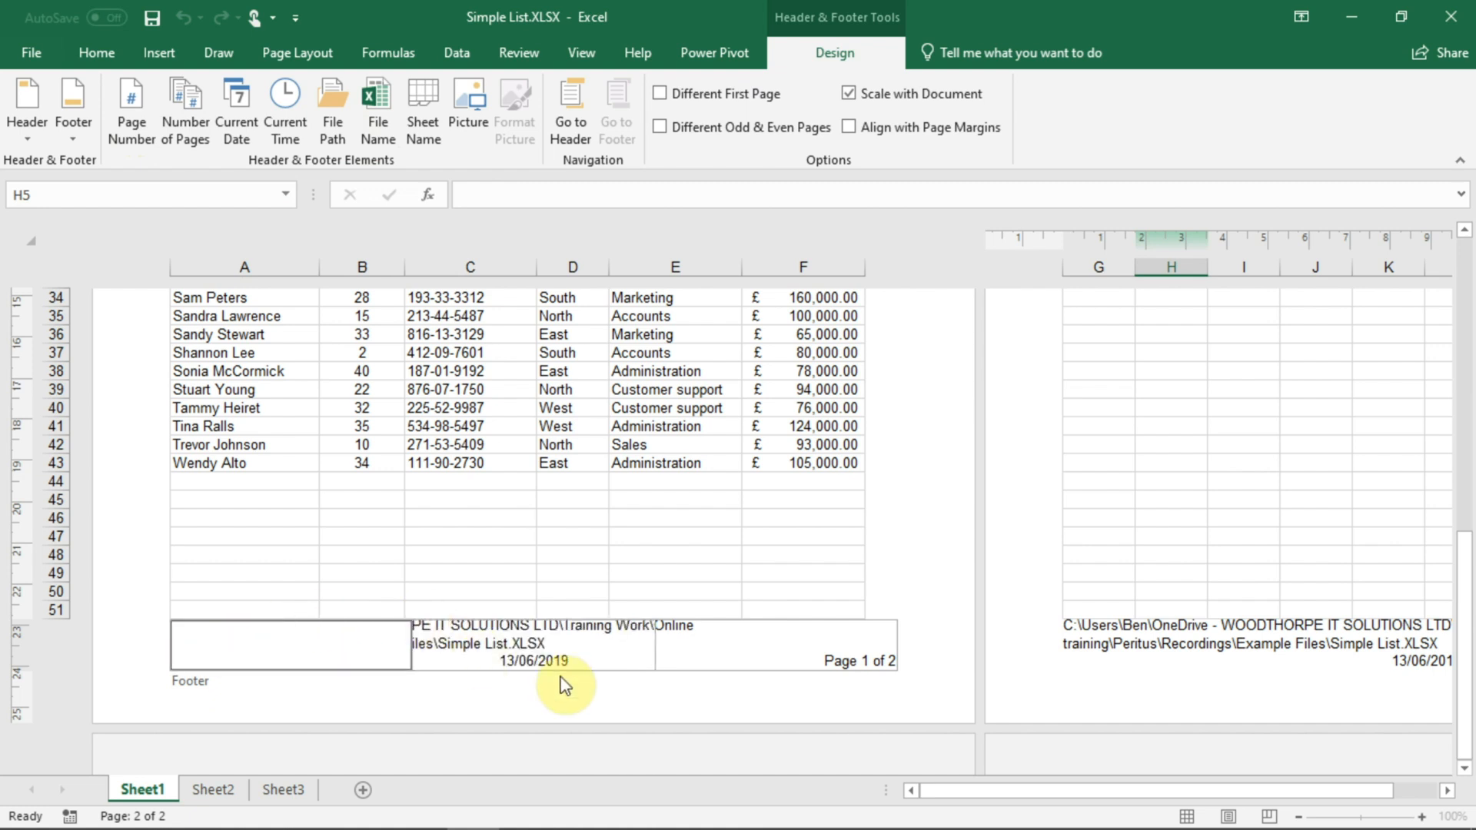
left_click(586, 643)
left_click(729, 632)
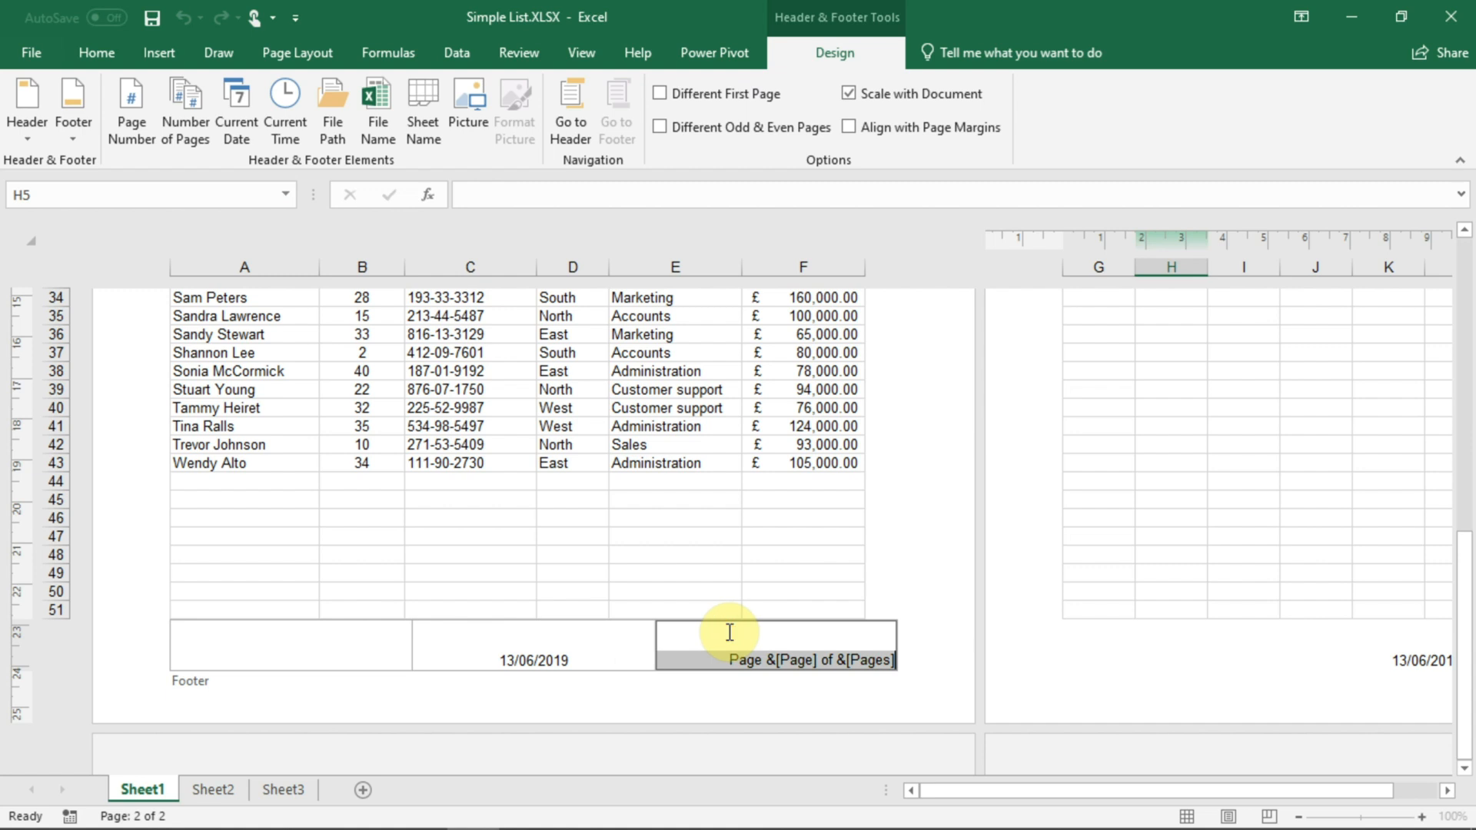
left_click(350, 641)
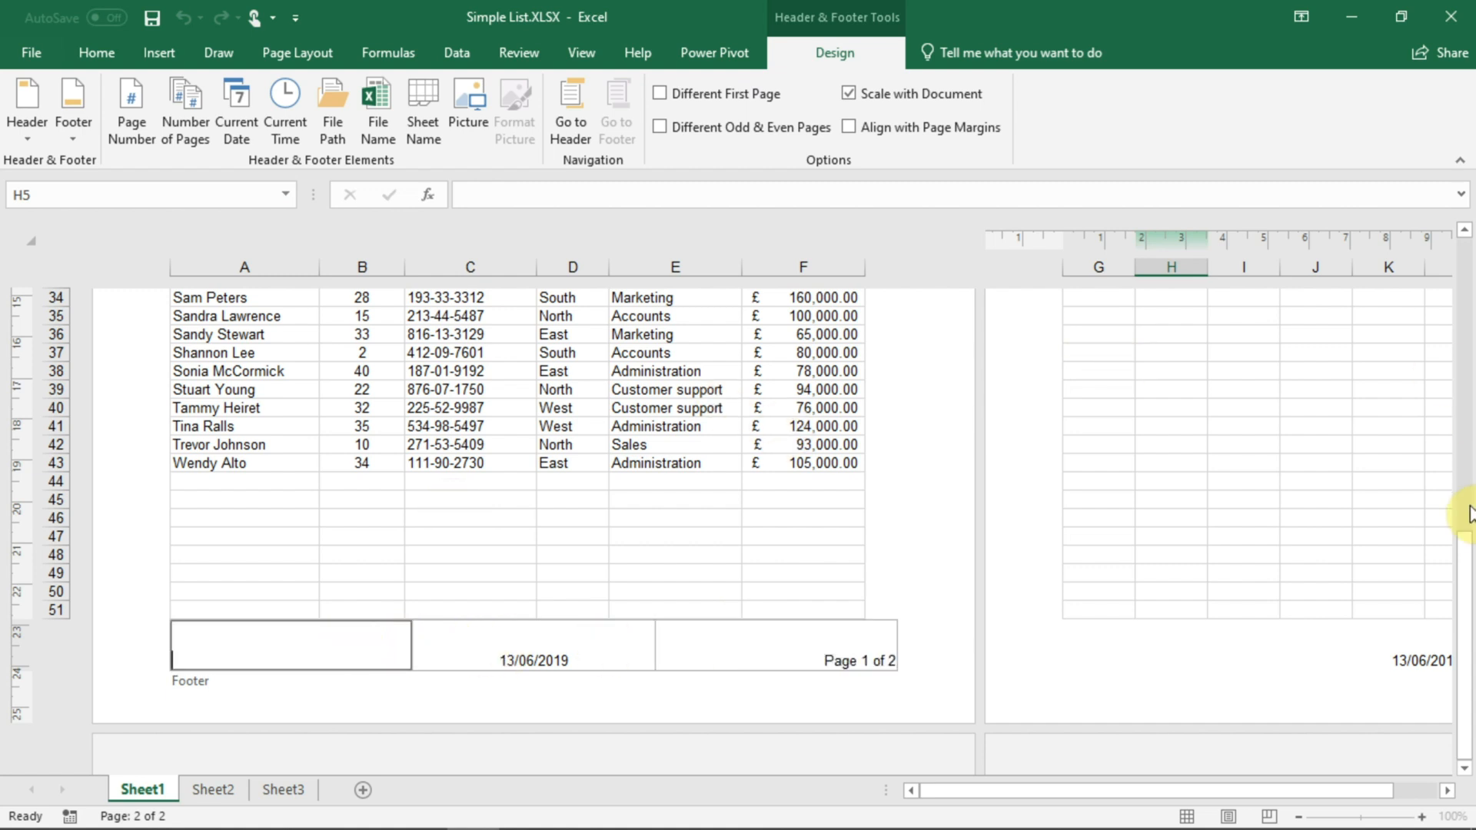
- Open the picture insertion options for the center section of the first page's header and dismiss them
left_click_drag(1464, 560, 1449, 252)
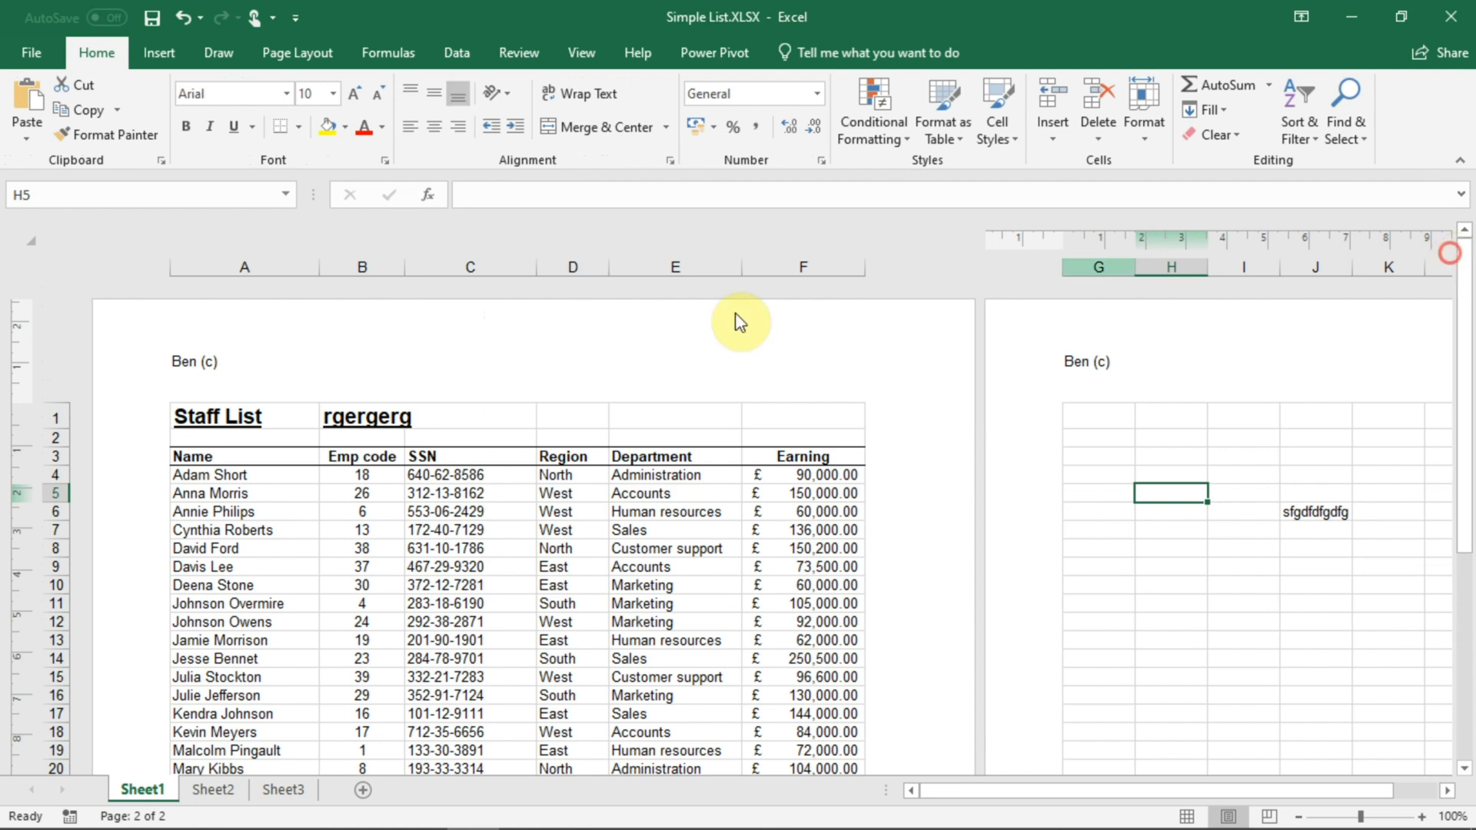
left_click(471, 368)
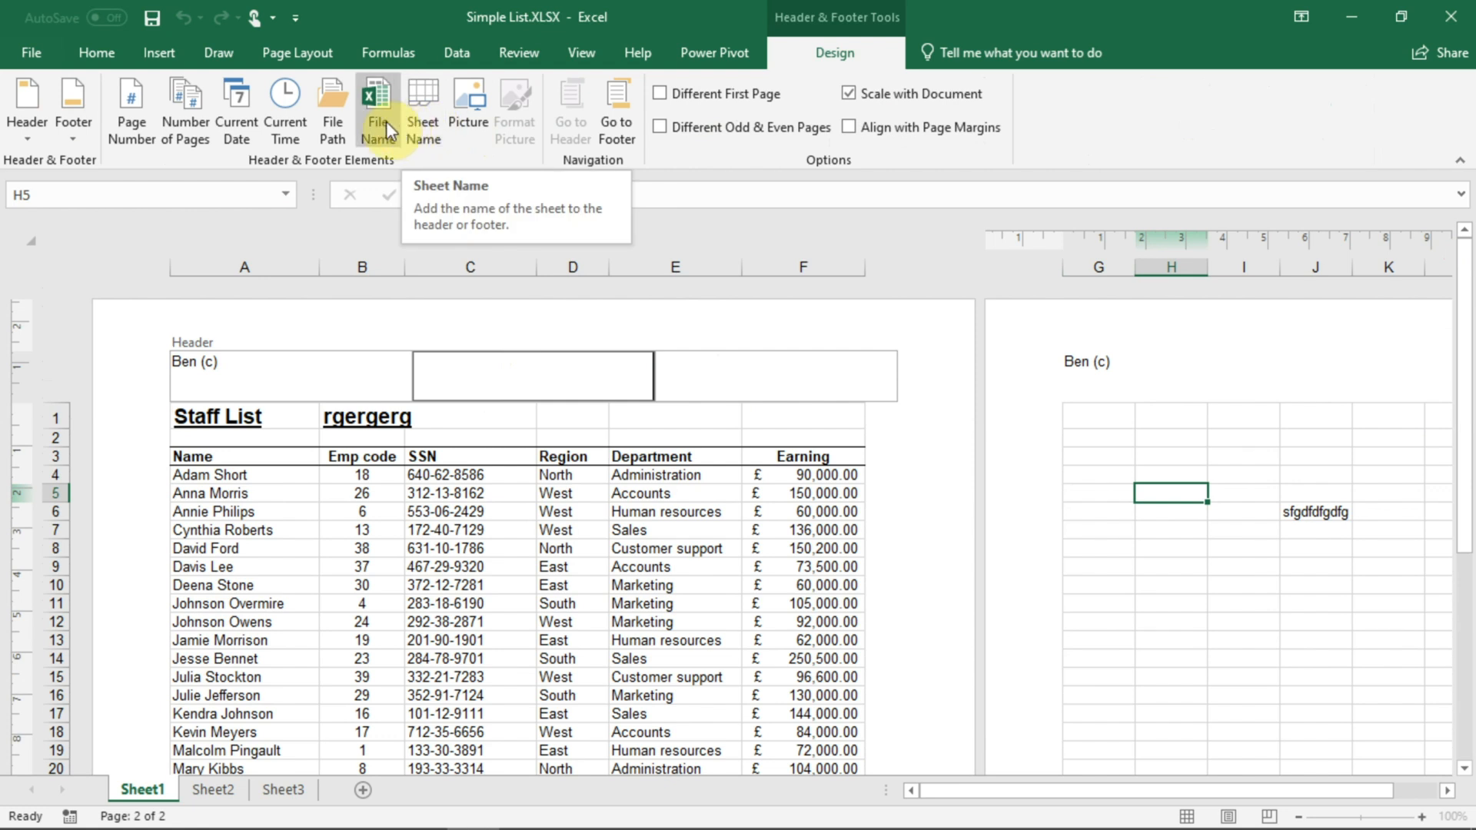
left_click(464, 134)
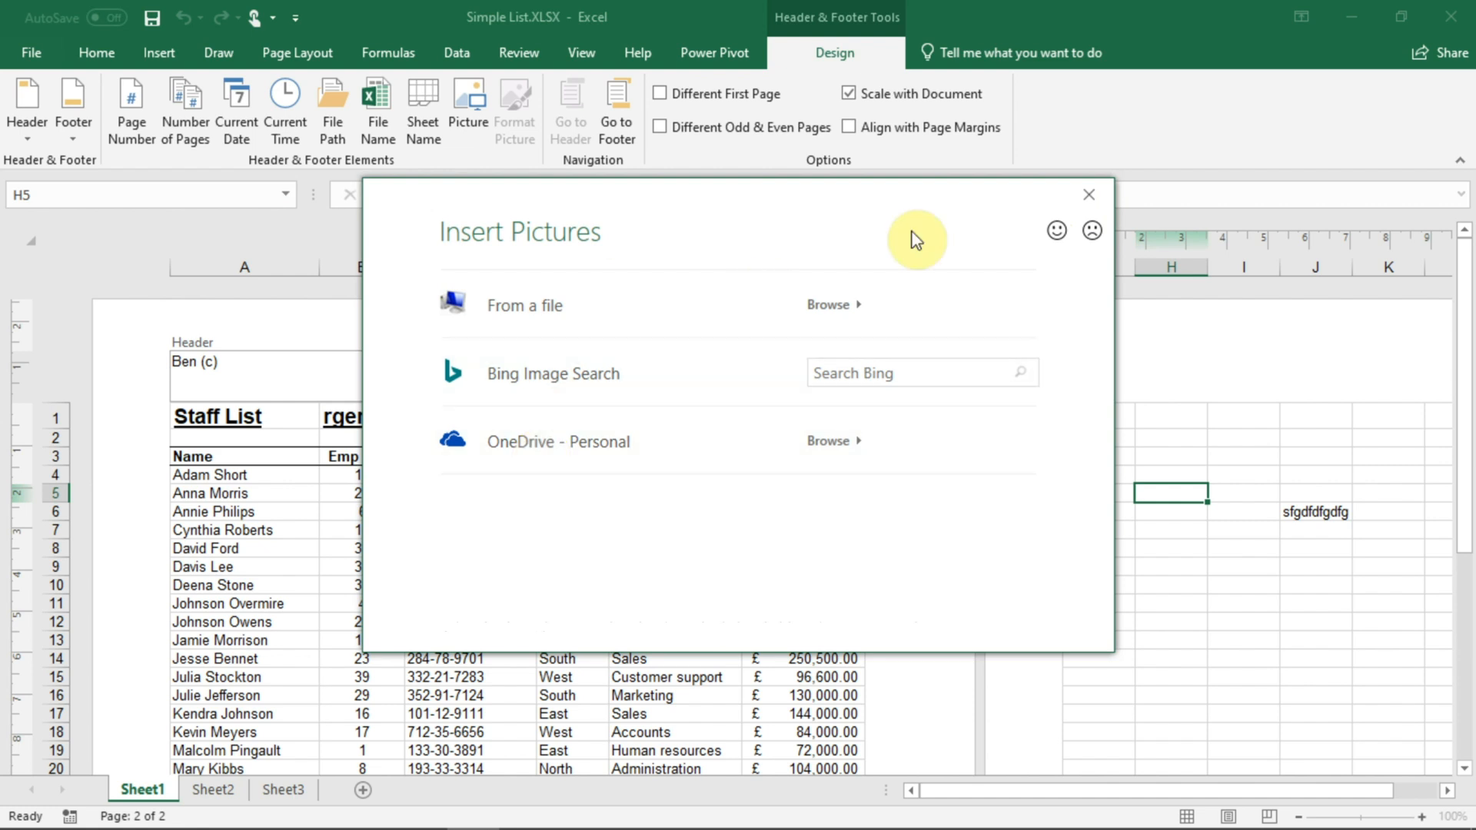
left_click(1099, 205)
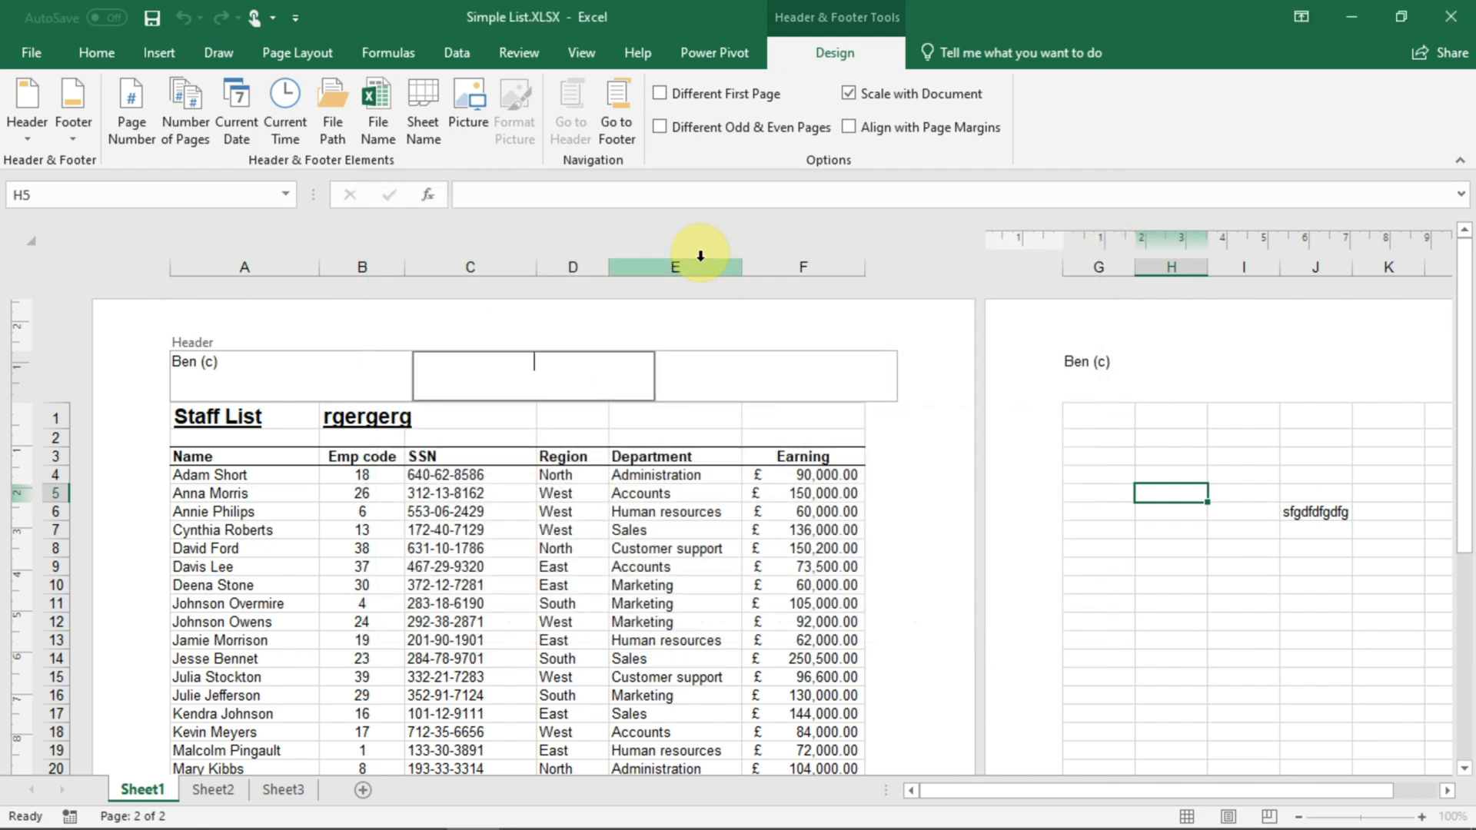
- Try the Different First Page option from the right header section, toggling it on and off again
left_click(714, 366)
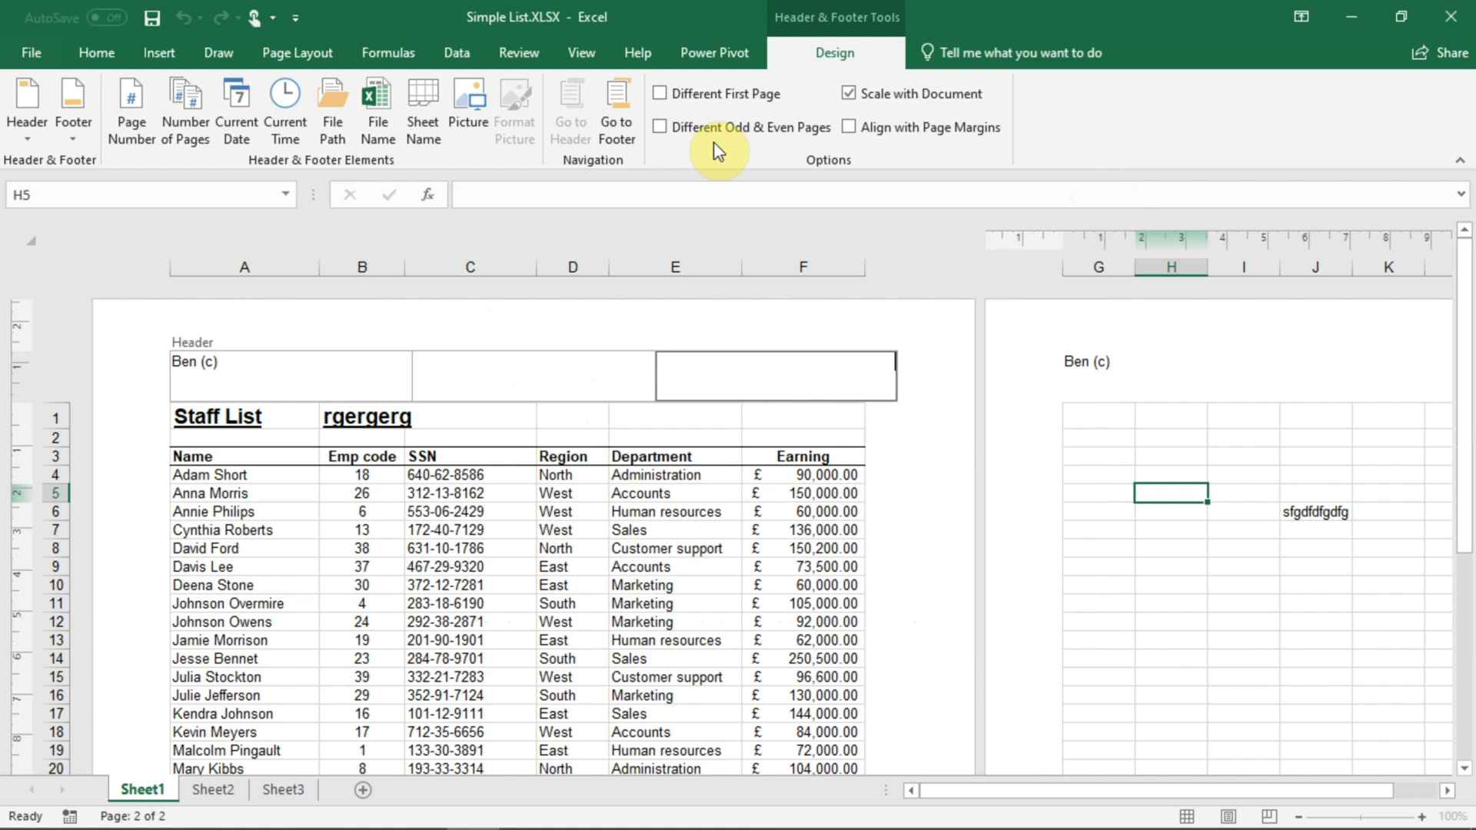
left_click(659, 94)
left_click(699, 99)
left_click(700, 98)
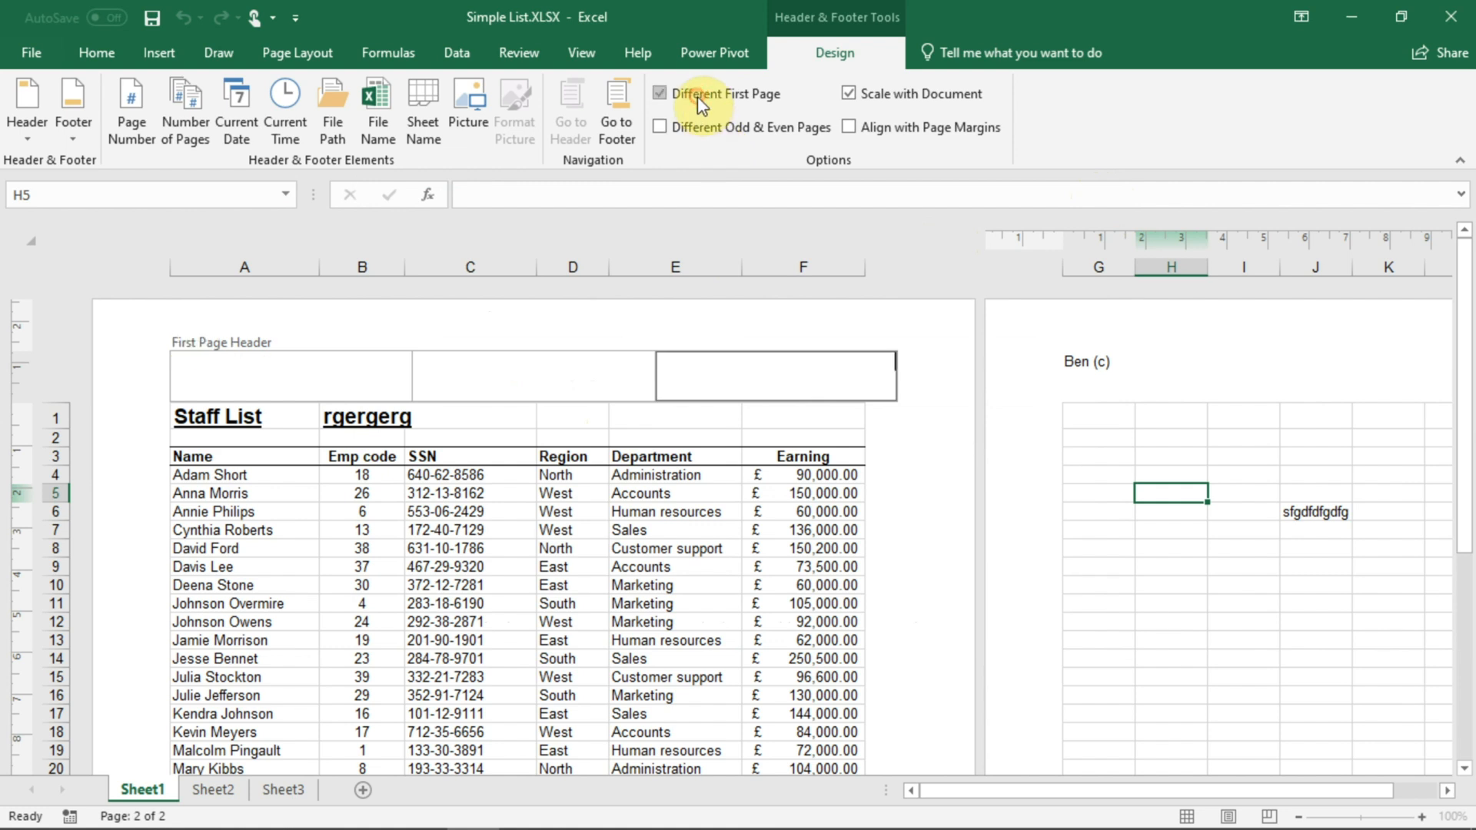
left_click(700, 98)
- Try the Different Odd & Even Pages option, visit the even page header on the second page, and turn the option off
left_click(717, 129)
left_click(717, 129)
left_click(718, 129)
left_click(719, 129)
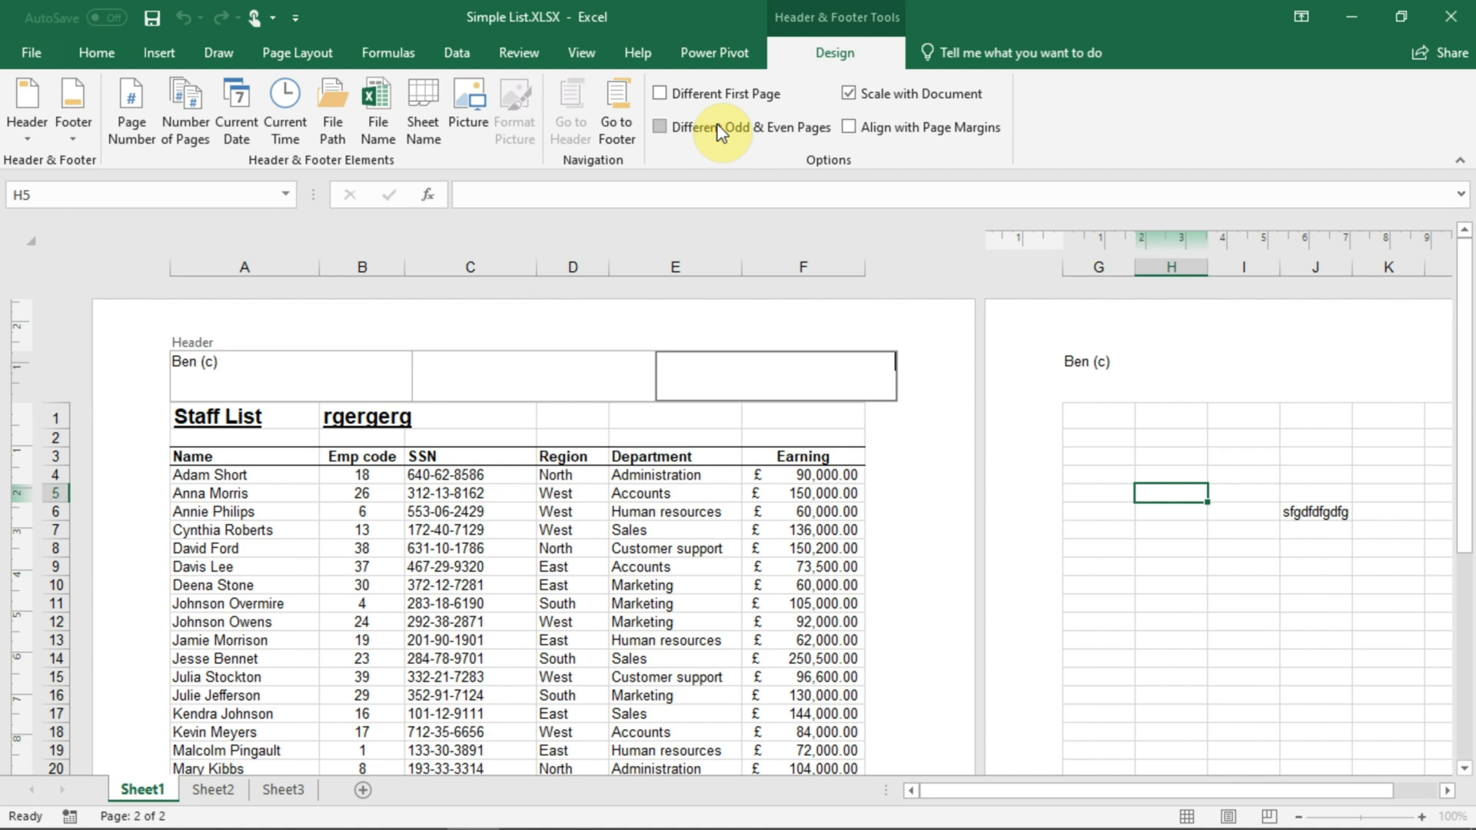
left_click(721, 131)
left_click(719, 129)
left_click(719, 129)
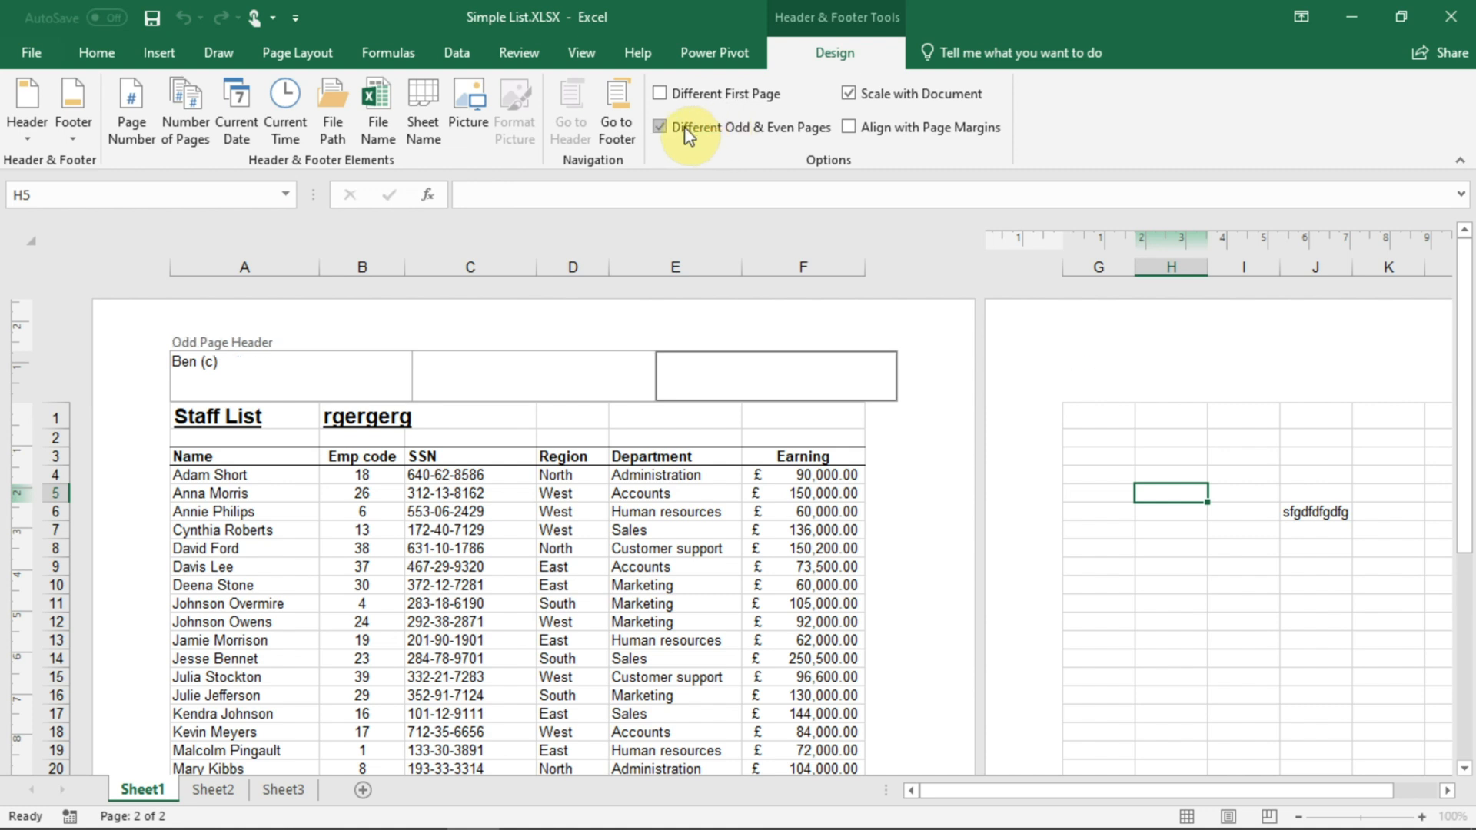
left_click(1125, 355)
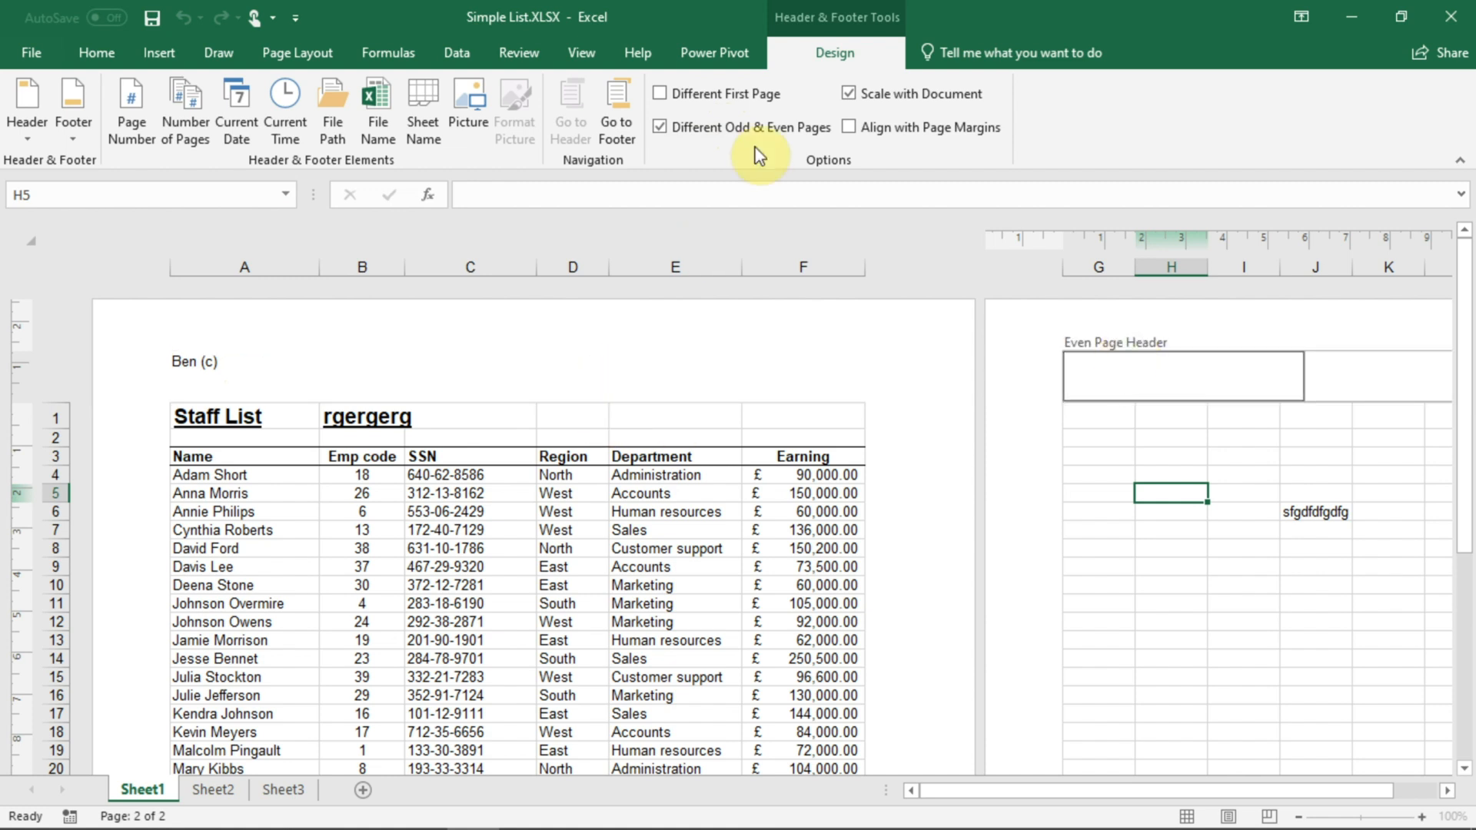
left_click(727, 128)
- Turn on Different First Page, compare the left header sections of both pages, and turn the option off again
left_click(696, 100)
left_click(259, 365)
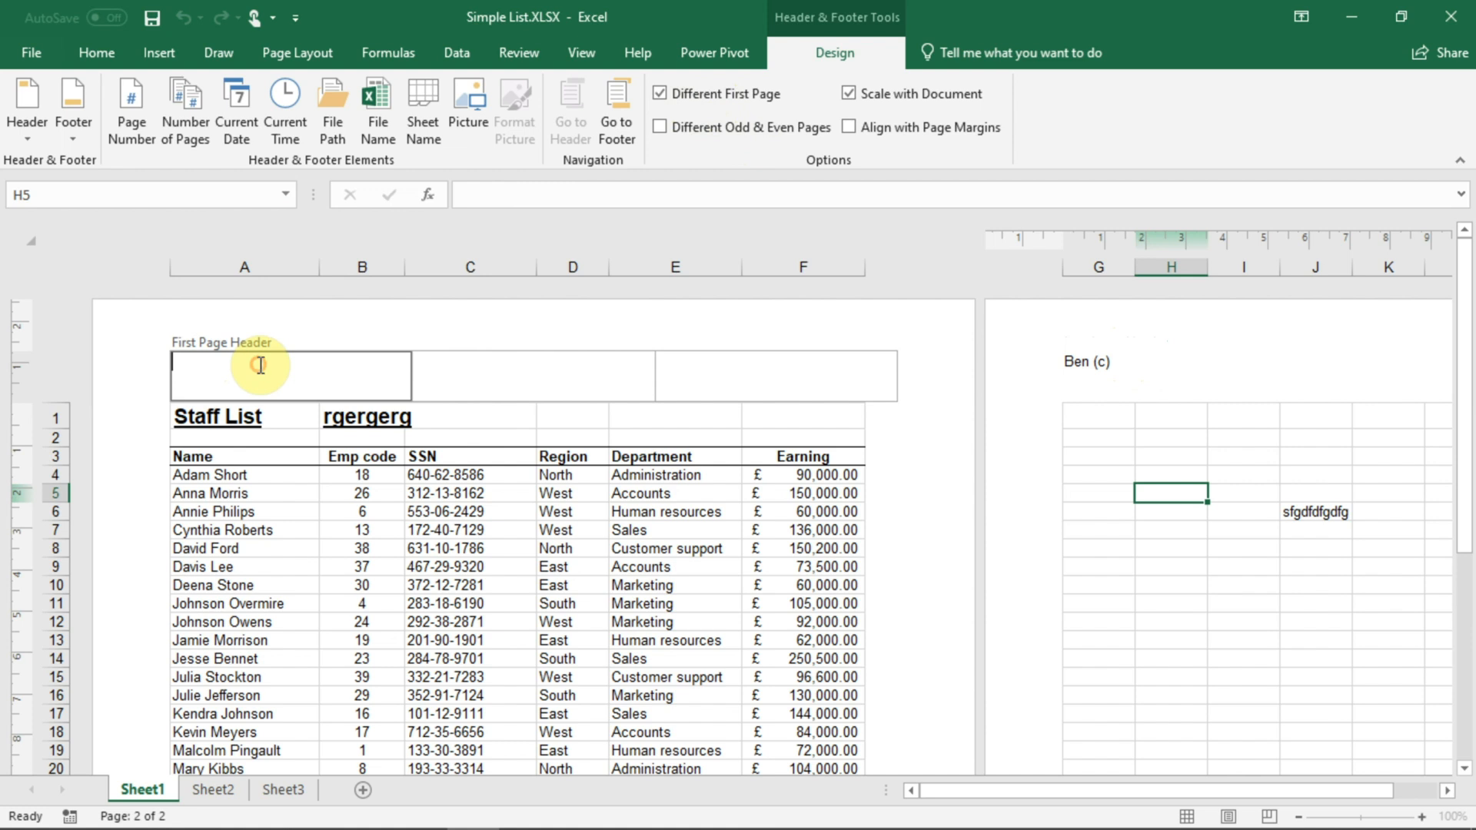
left_click(1119, 365)
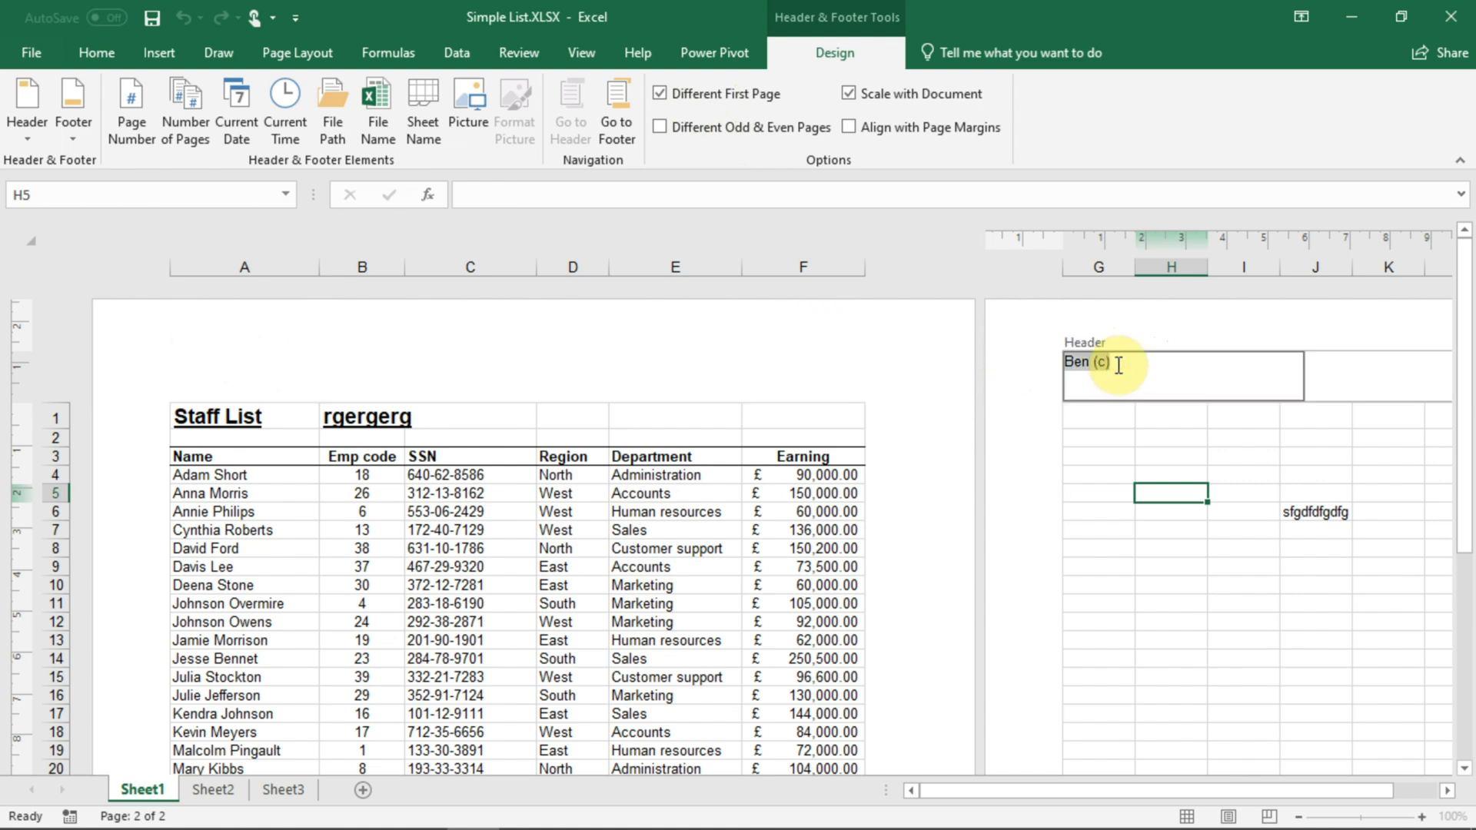
left_click(704, 101)
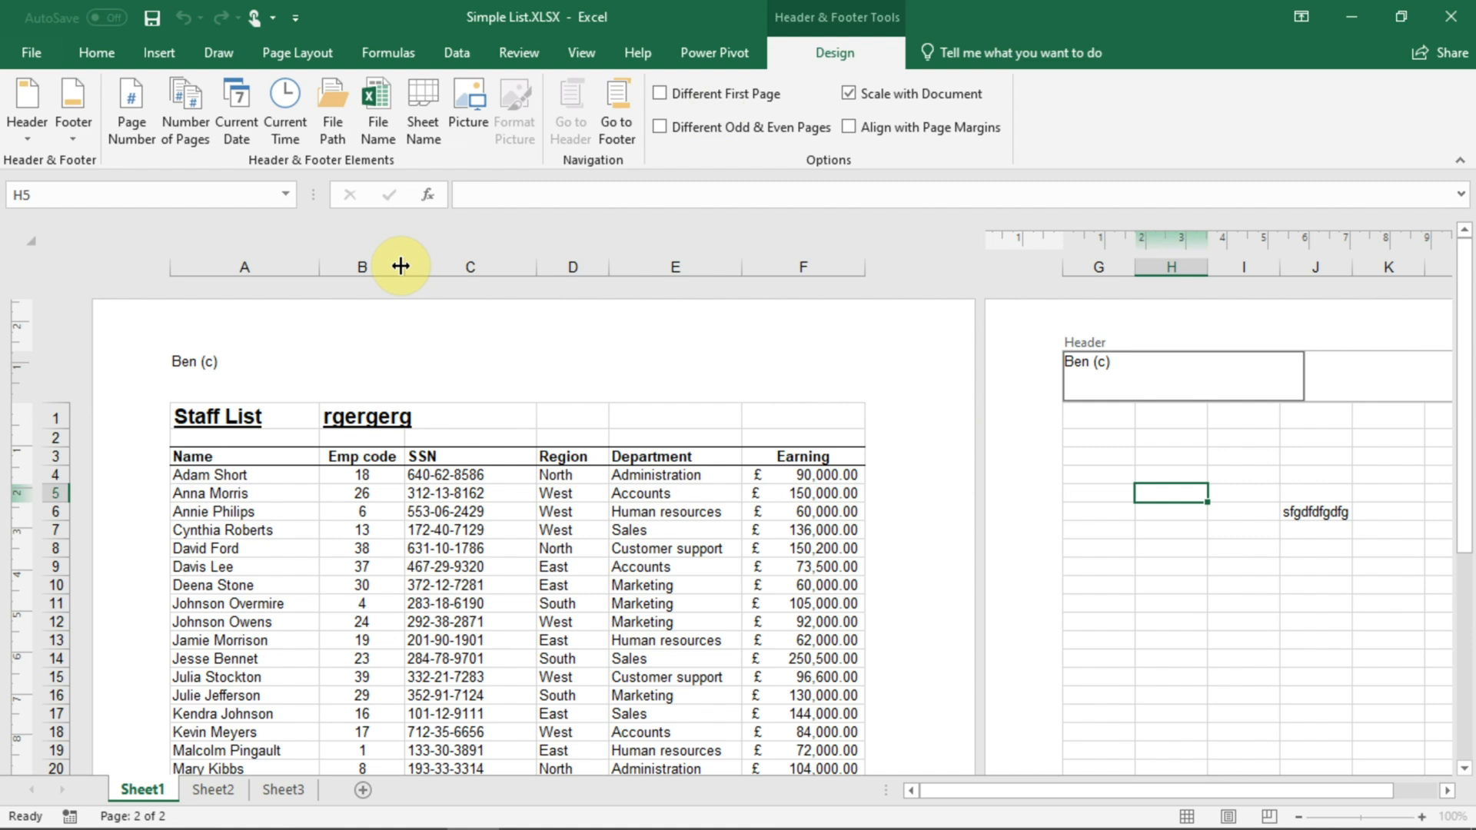
- Leave header editing by selecting cell B4 and bring up the workbook view options
left_click(580, 49)
left_click(363, 470)
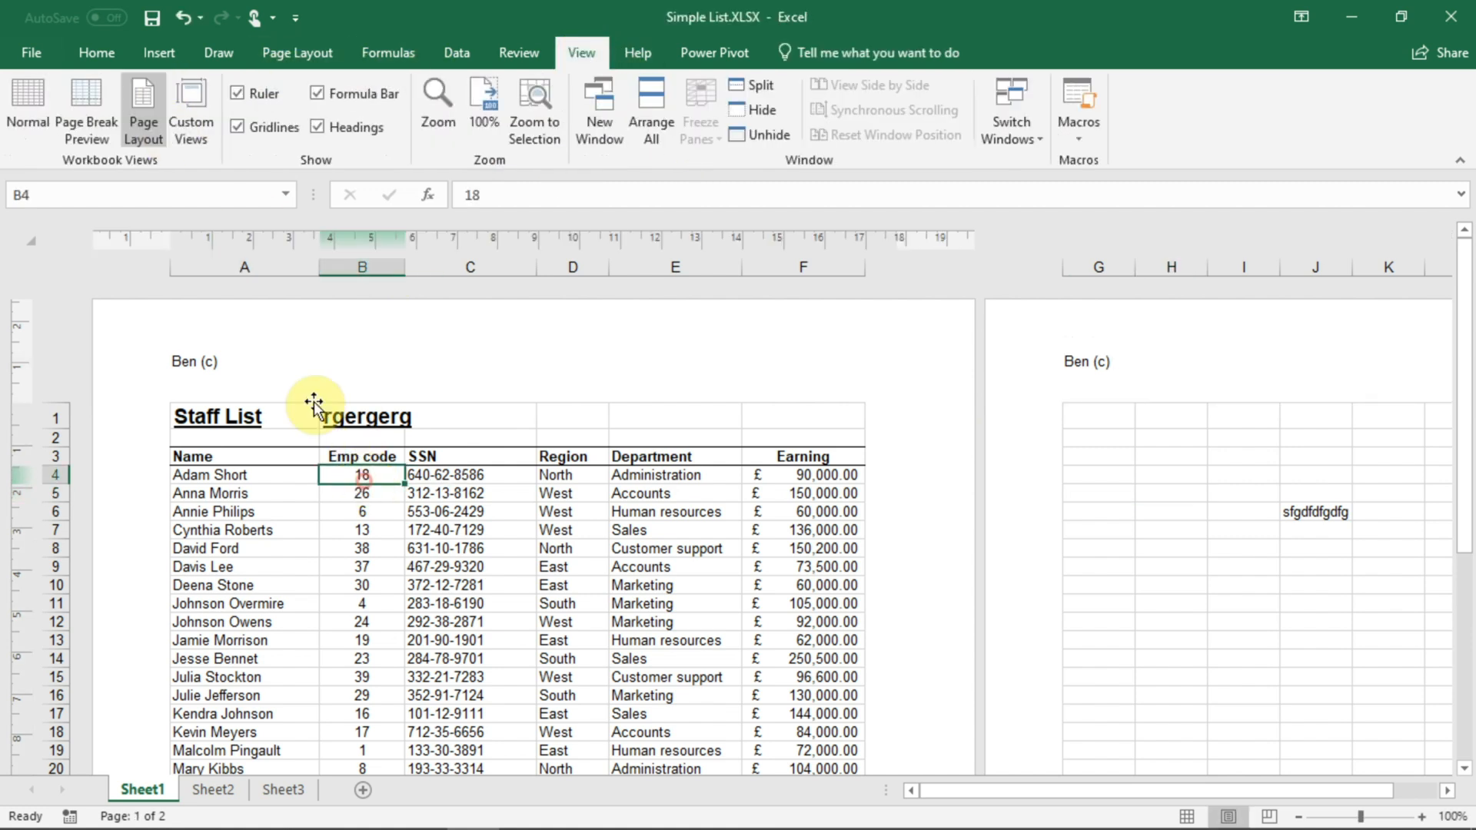